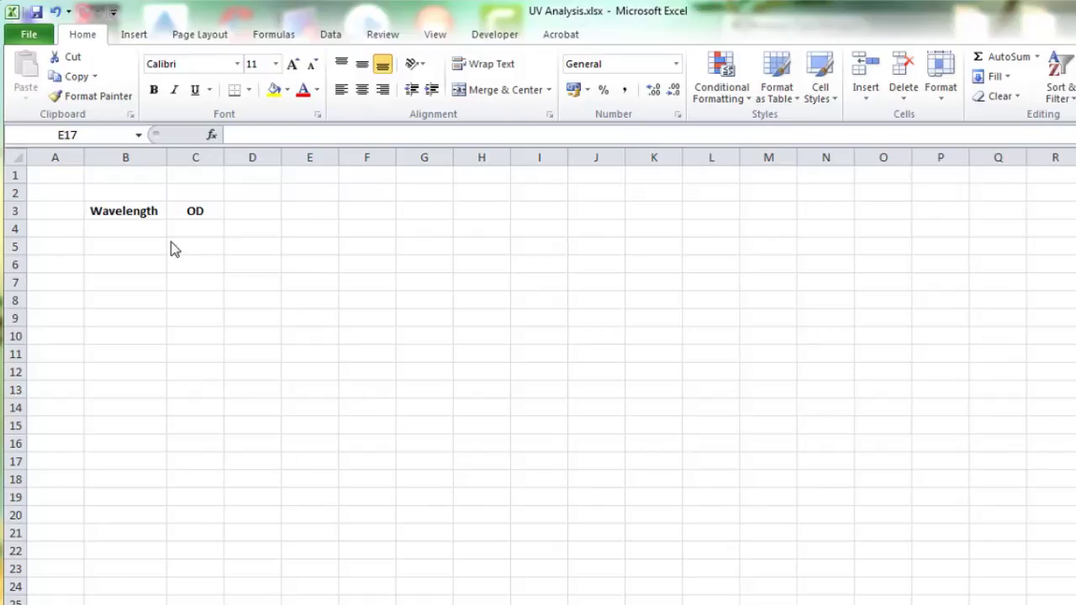
Step: Fill the Wavelength column B4:B22 with 200 to 1100 in steps of 50
{"action": "left_click", "coordinate": [141, 233]}
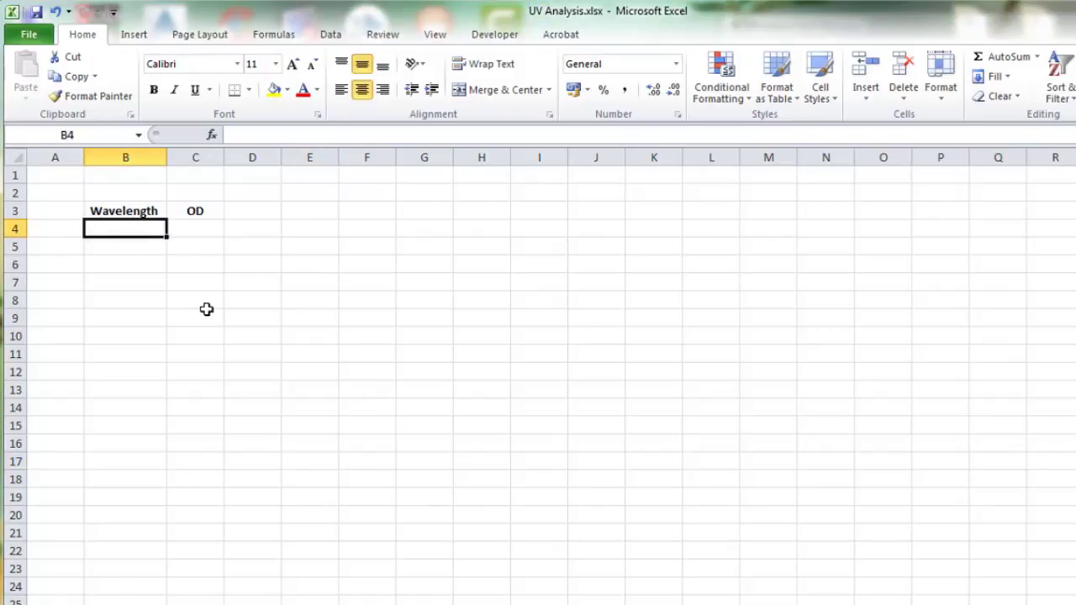
{"action": "type", "text": "200"}
{"action": "key", "text": "Return"}
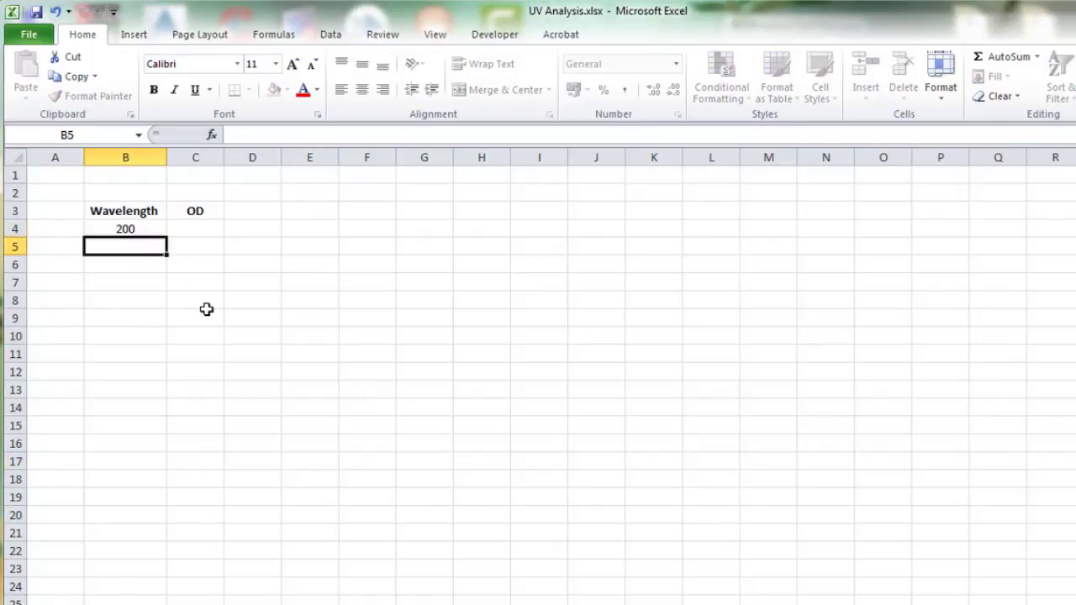
{"action": "type", "text": "250"}
{"action": "key", "text": "Return"}
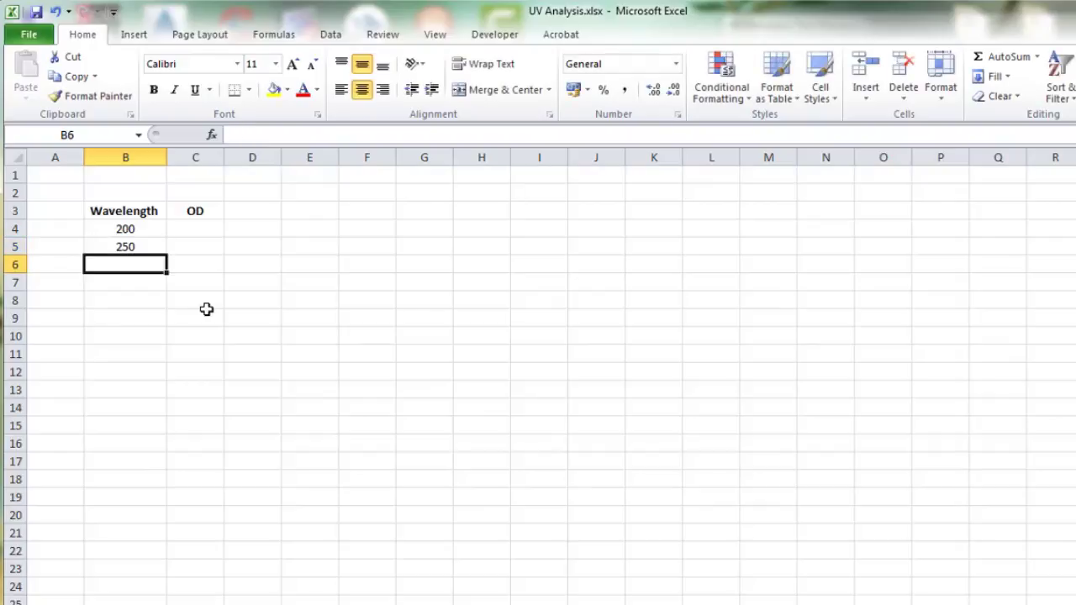
{"action": "key", "text": "Up"}
{"action": "key", "text": "Up"}
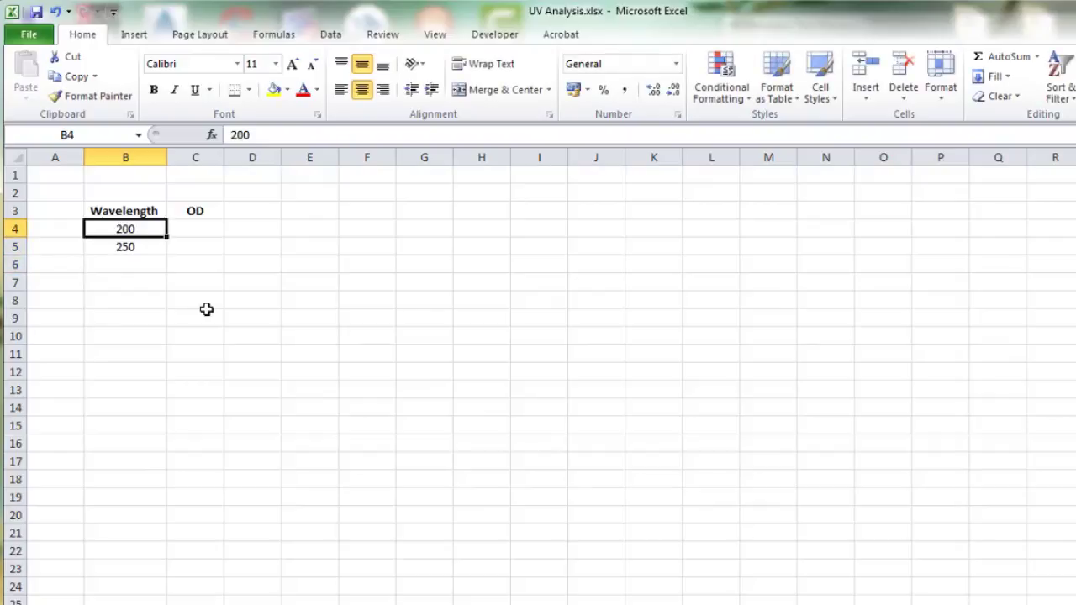
{"action": "key", "text": "shift+Down"}
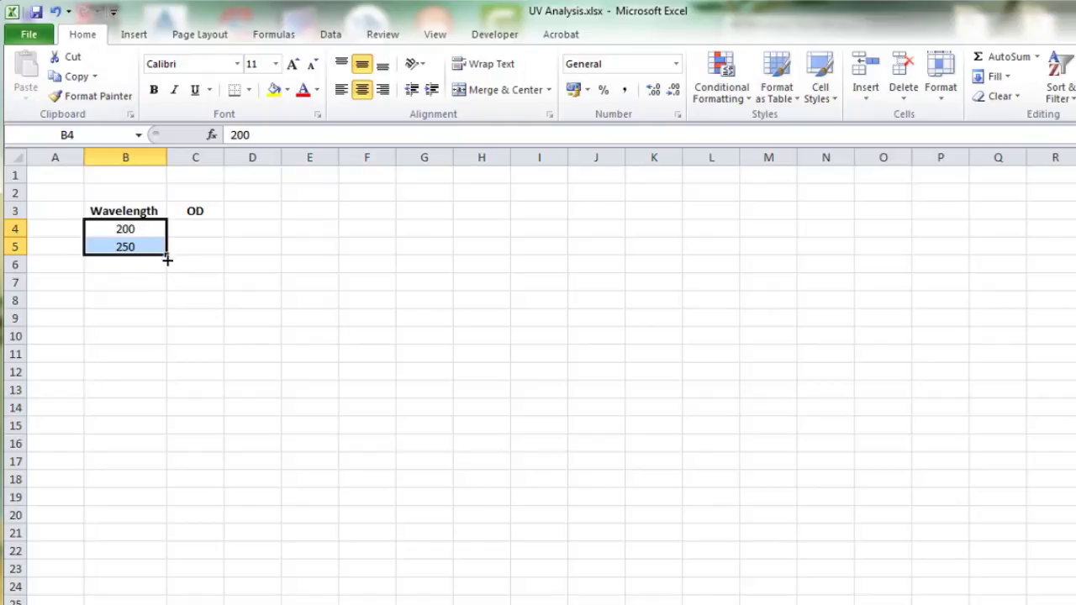
{"action": "left_click_drag", "start_coordinate": [167, 259], "coordinate": [153, 560]}
Step: Paste the OD readings into C4:C22 and select the data range B4:C22
{"action": "left_click", "coordinate": [194, 227]}
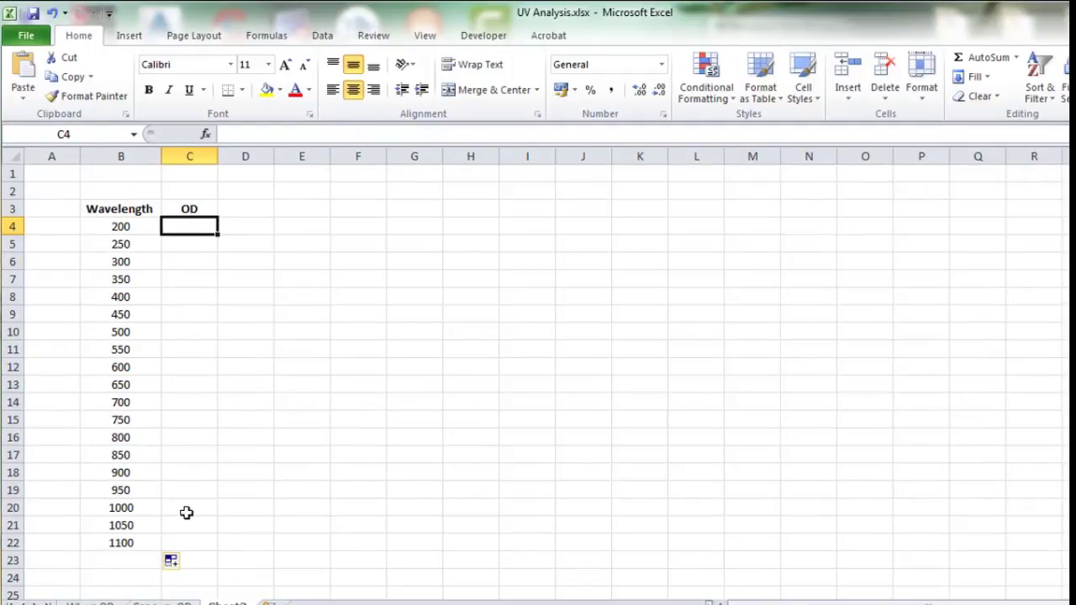
{"action": "type", "text": "0 0 0.8 0.2 0.01 0.01 0.2 0.4 1.35 2.3 0.75 0.02 0 0 0 0 0 0 0"}
{"action": "left_click", "coordinate": [416, 319]}
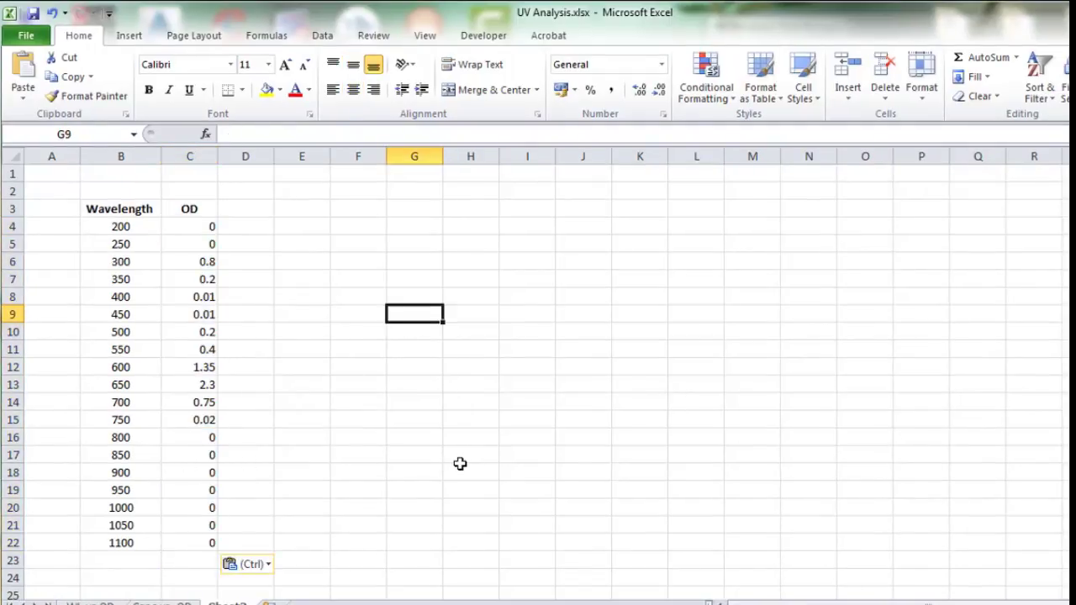
{"action": "left_click_drag", "start_coordinate": [190, 547], "coordinate": [121, 230]}
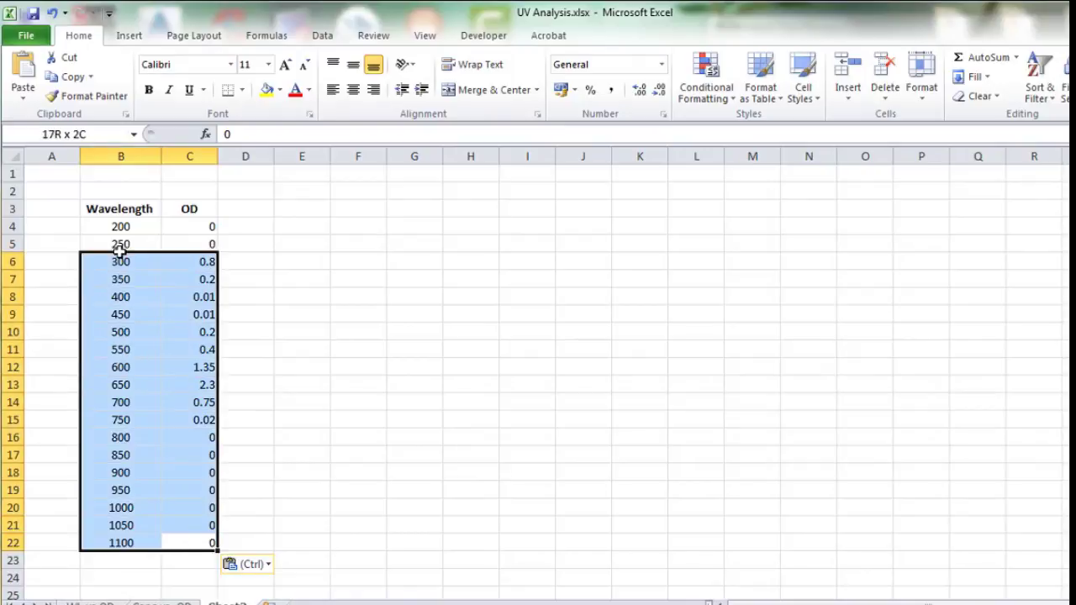
Step: Insert a Scatter with Smooth Lines and Markers chart and move it off the data
{"action": "left_click", "coordinate": [127, 38]}
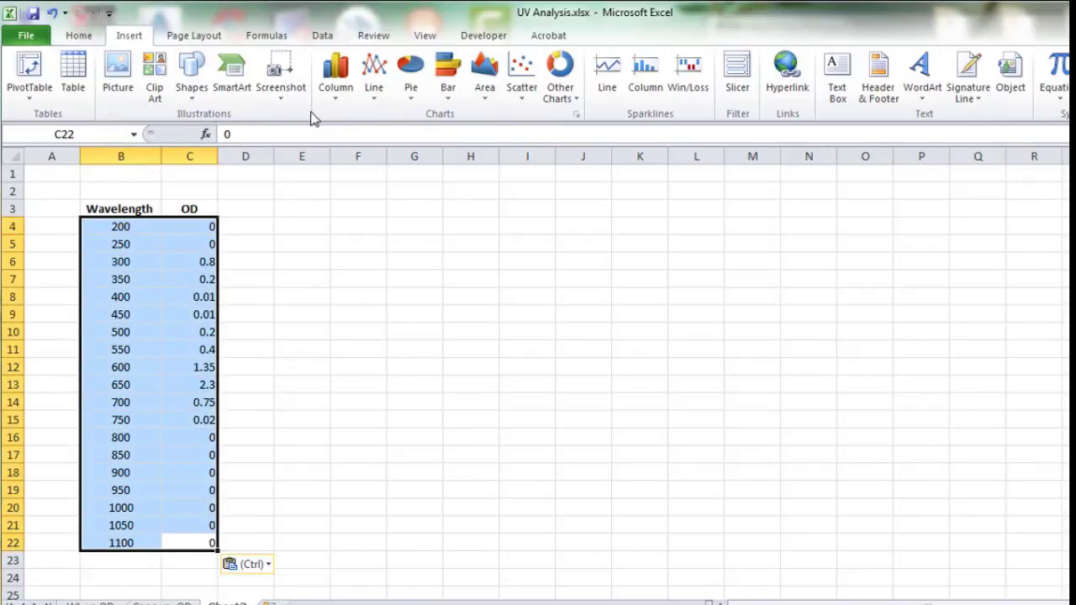
{"action": "left_click", "coordinate": [512, 95]}
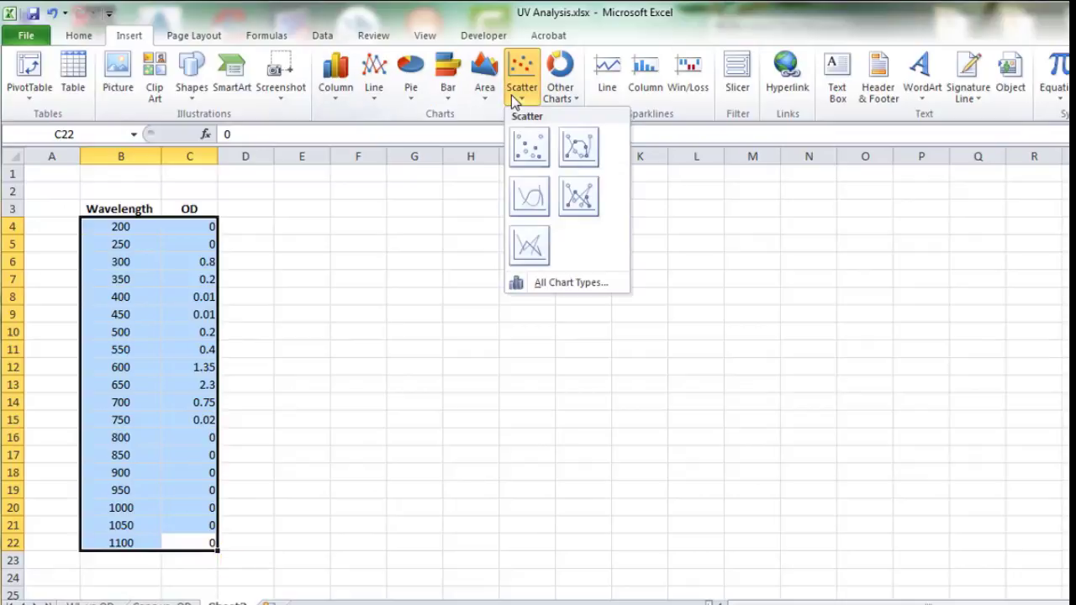
{"action": "left_click", "coordinate": [578, 147]}
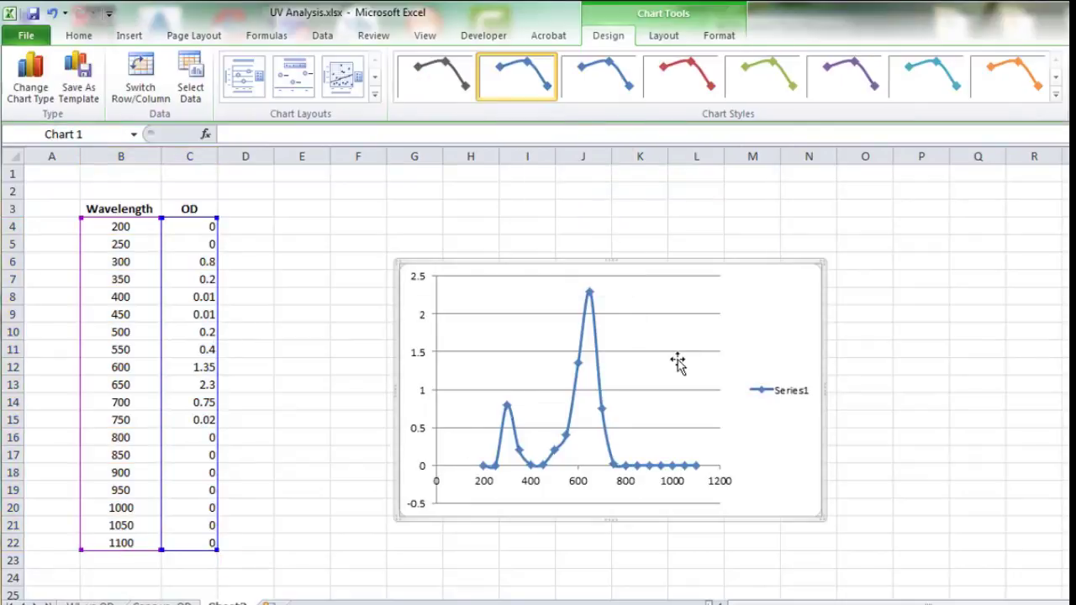
{"action": "mouse_move", "coordinate": [762, 279]}
{"action": "left_mouse_down"}
{"action": "mouse_move", "coordinate": [814, 245]}
{"action": "mouse_move", "coordinate": [851, 262]}
{"action": "left_mouse_up"}
Step: Delete the Series1 legend and enlarge the chart beside the data
{"action": "left_click", "coordinate": [861, 373]}
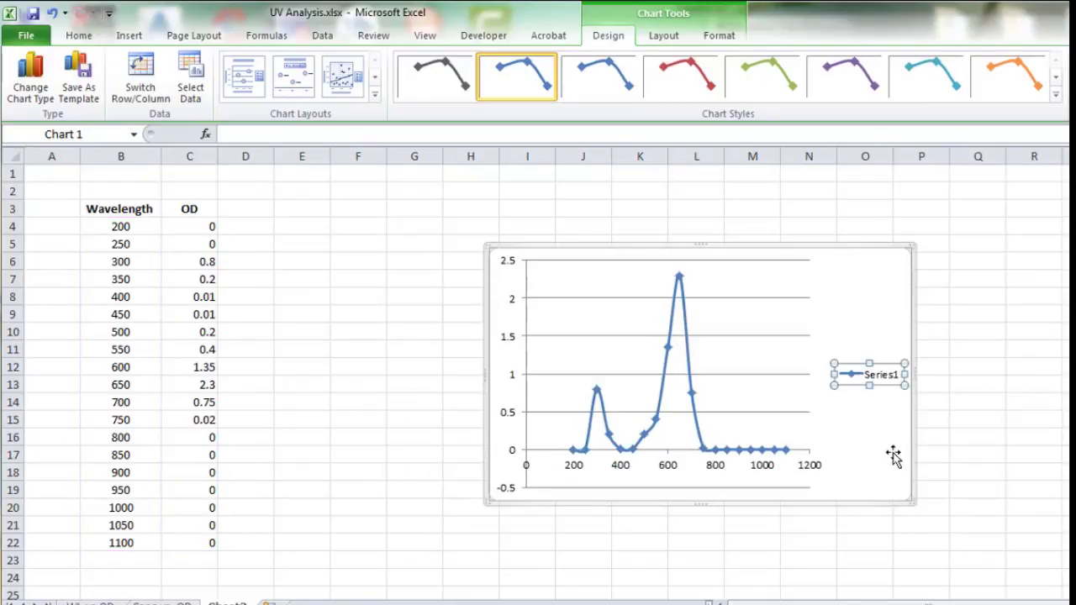
{"action": "key", "text": "Delete"}
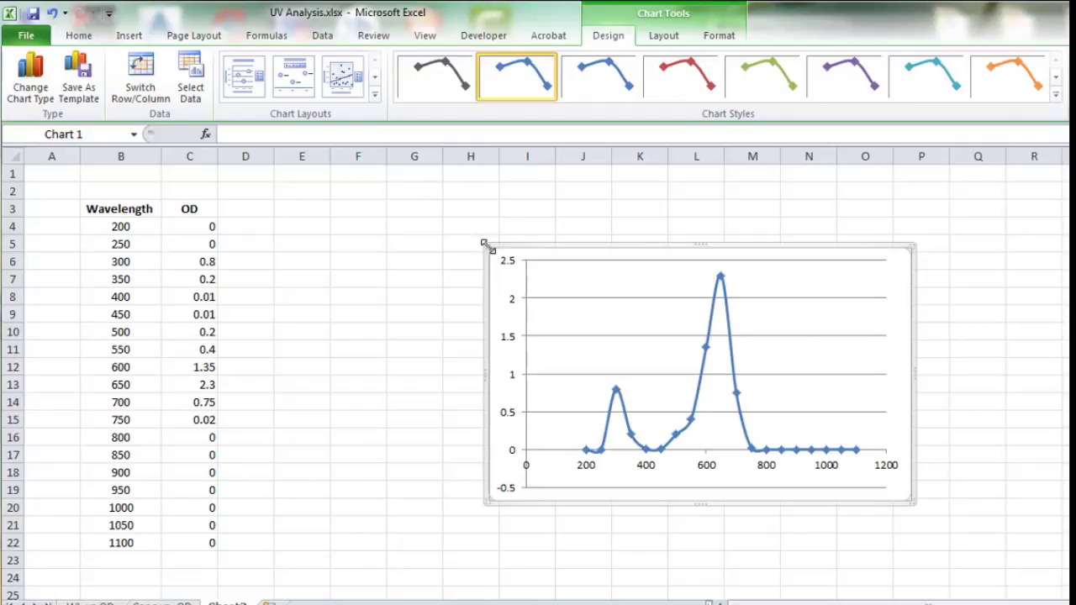
{"action": "left_click_drag", "start_coordinate": [484, 244], "coordinate": [415, 185]}
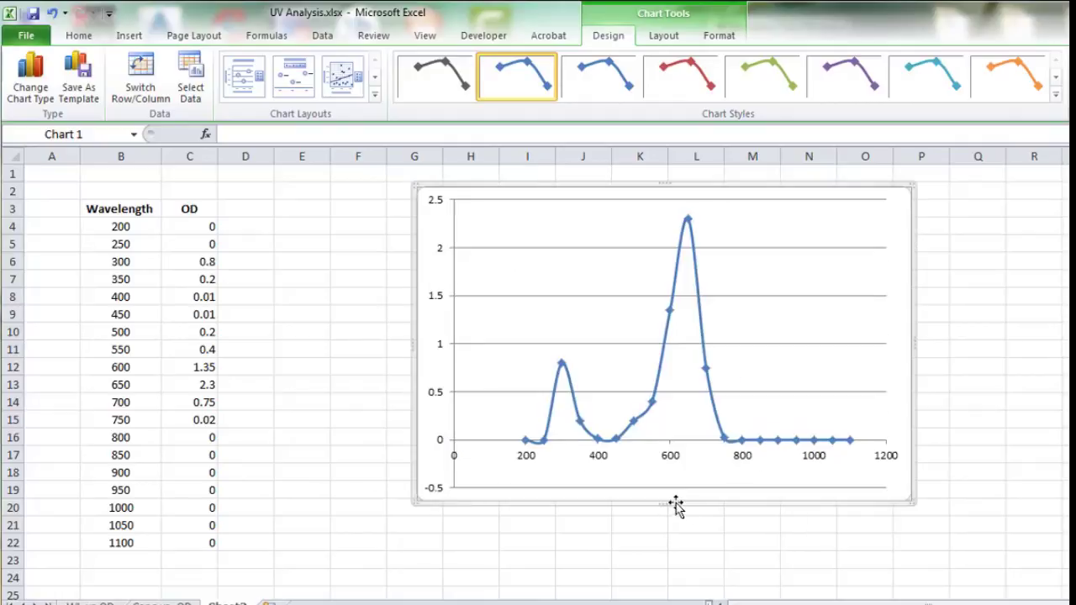
{"action": "left_click_drag", "start_coordinate": [675, 504], "coordinate": [661, 562]}
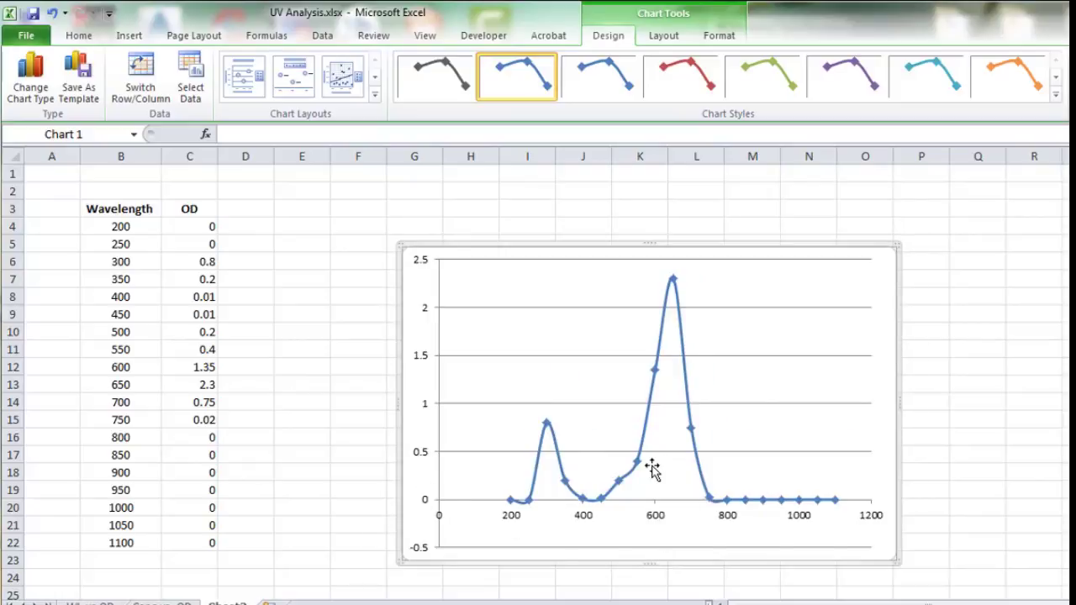
{"action": "left_click", "coordinate": [663, 36]}
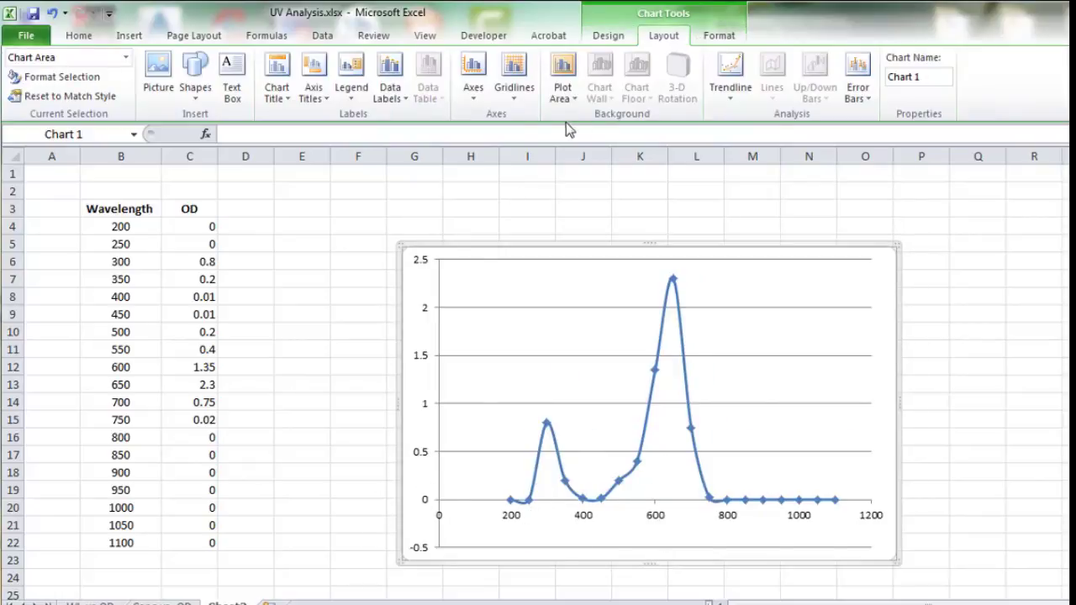
Step: Add a horizontal axis title below the axis reading 'WaveLength'
{"action": "left_click", "coordinate": [314, 87]}
{"action": "mouse_move", "coordinate": [389, 117]}
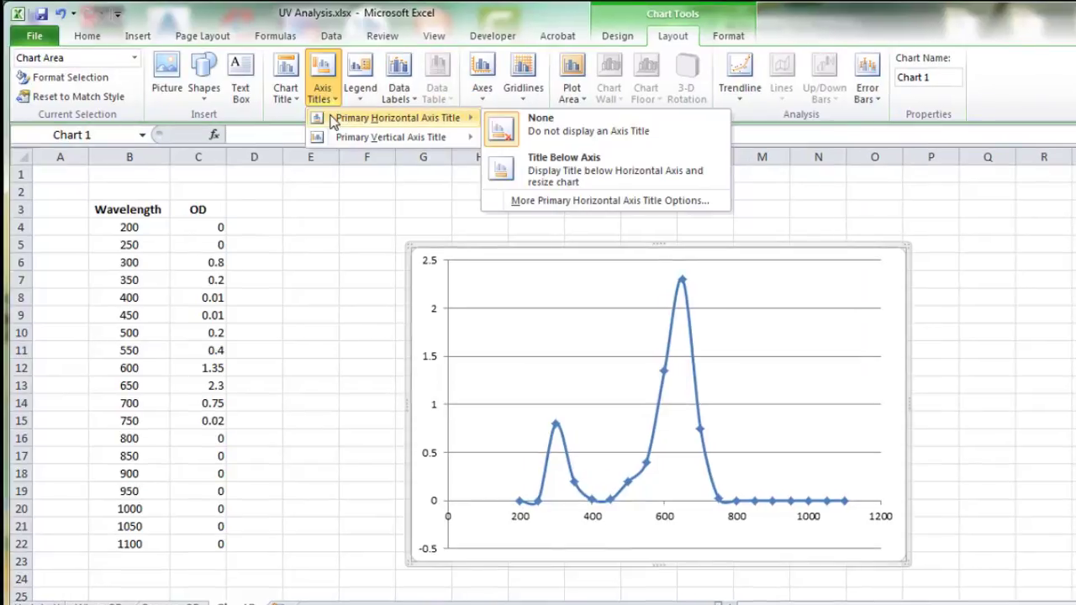
{"action": "left_click", "coordinate": [552, 168]}
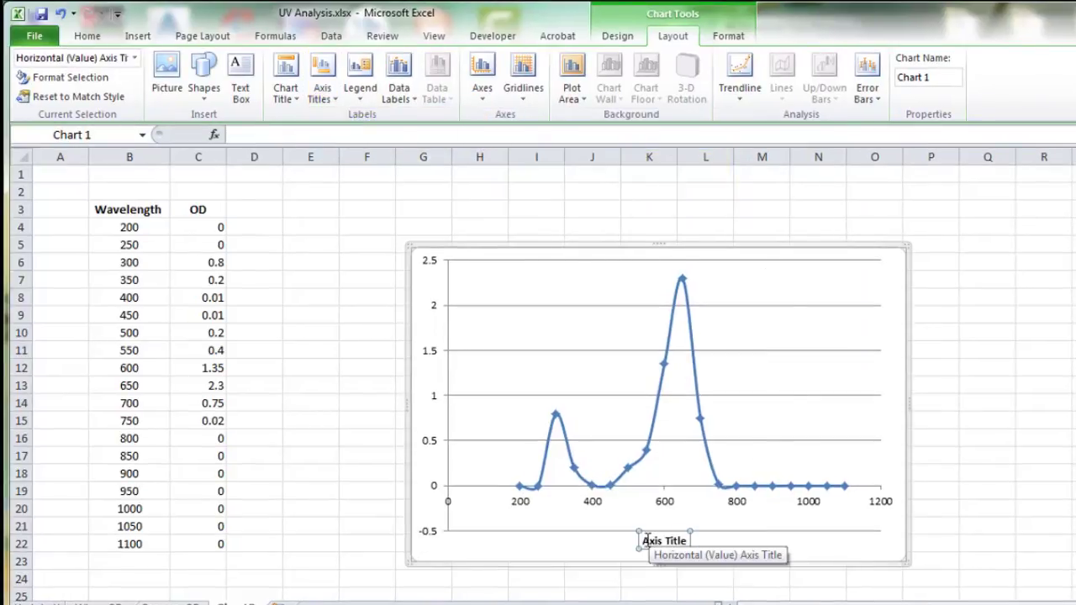
{"action": "left_click_drag", "start_coordinate": [644, 541], "coordinate": [700, 542]}
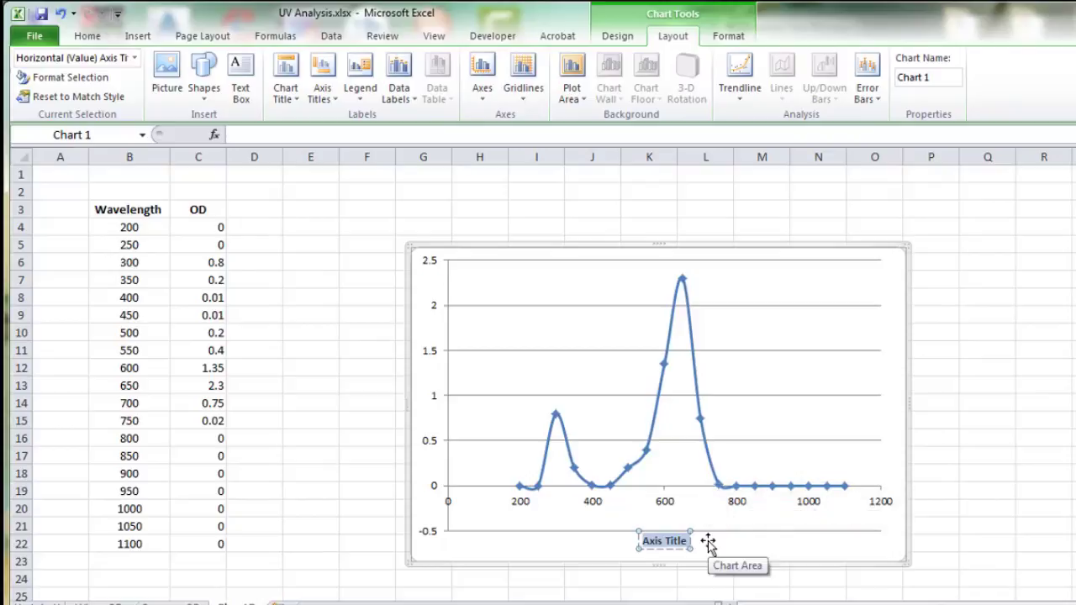
{"action": "type", "text": "Wanve"}
{"action": "key", "text": "BackSpace"}
{"action": "key", "text": "BackSpace"}
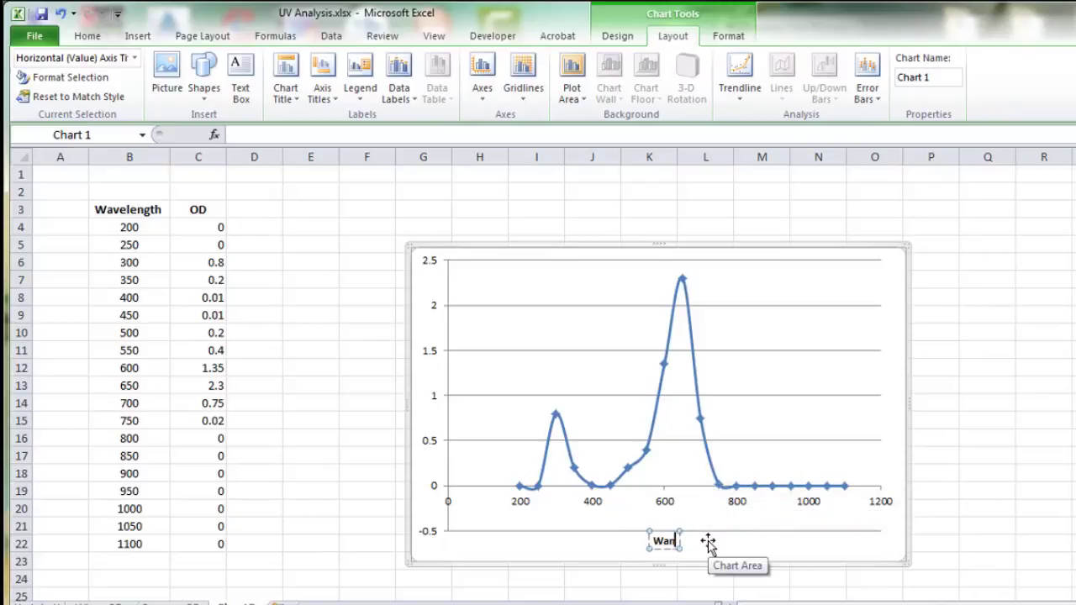
{"action": "key", "text": "BackSpace"}
{"action": "type", "text": "veLe"}
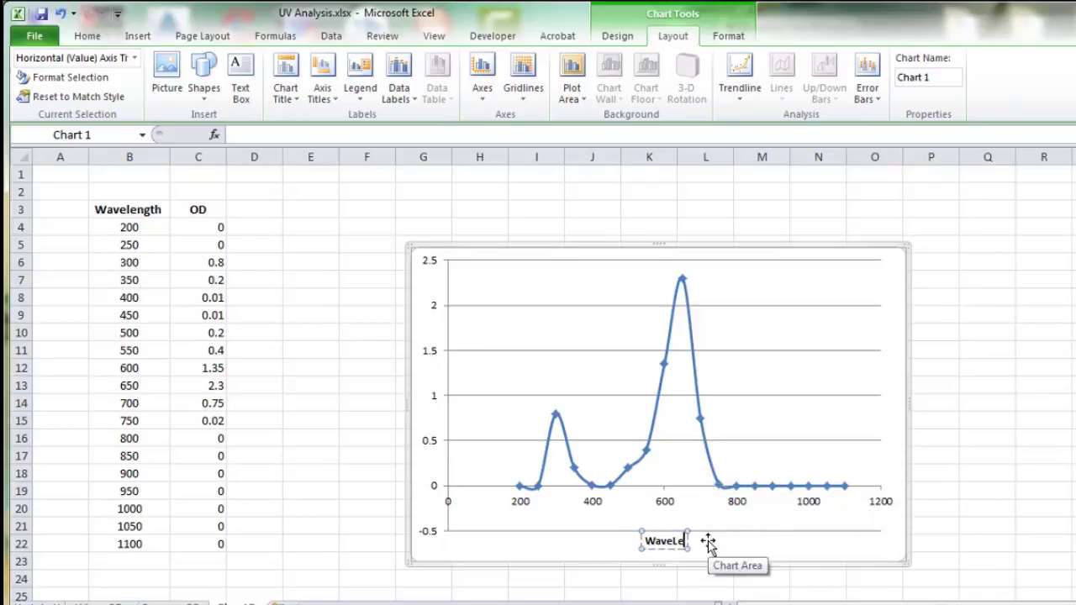
{"action": "type", "text": "ngth"}
{"action": "left_click", "coordinate": [708, 545]}
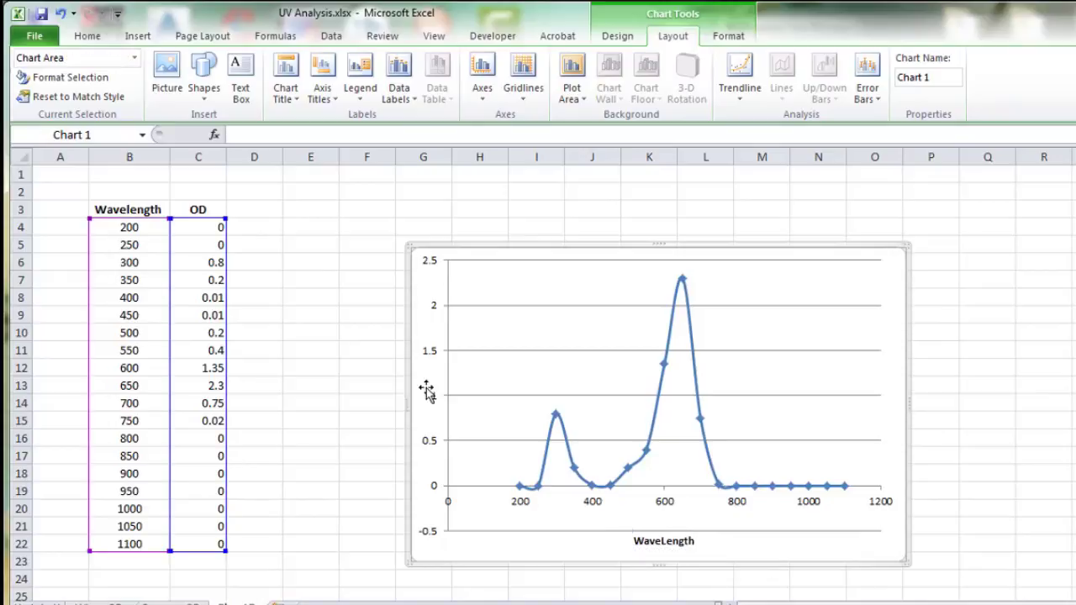
Step: Add a rotated vertical axis title reading 'OD'
{"action": "left_click", "coordinate": [334, 97]}
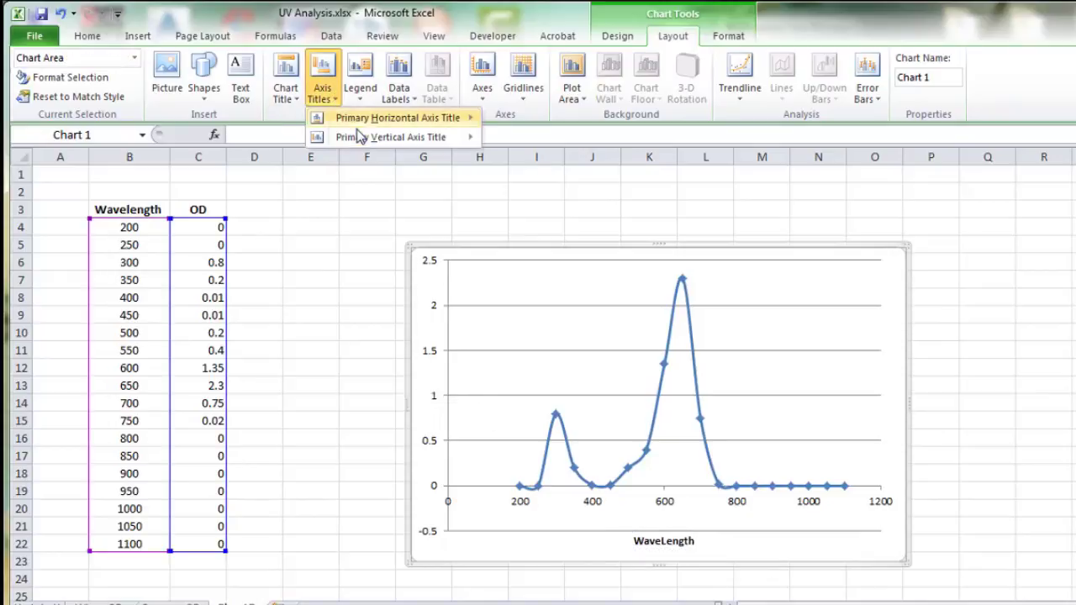
{"action": "mouse_move", "coordinate": [358, 137]}
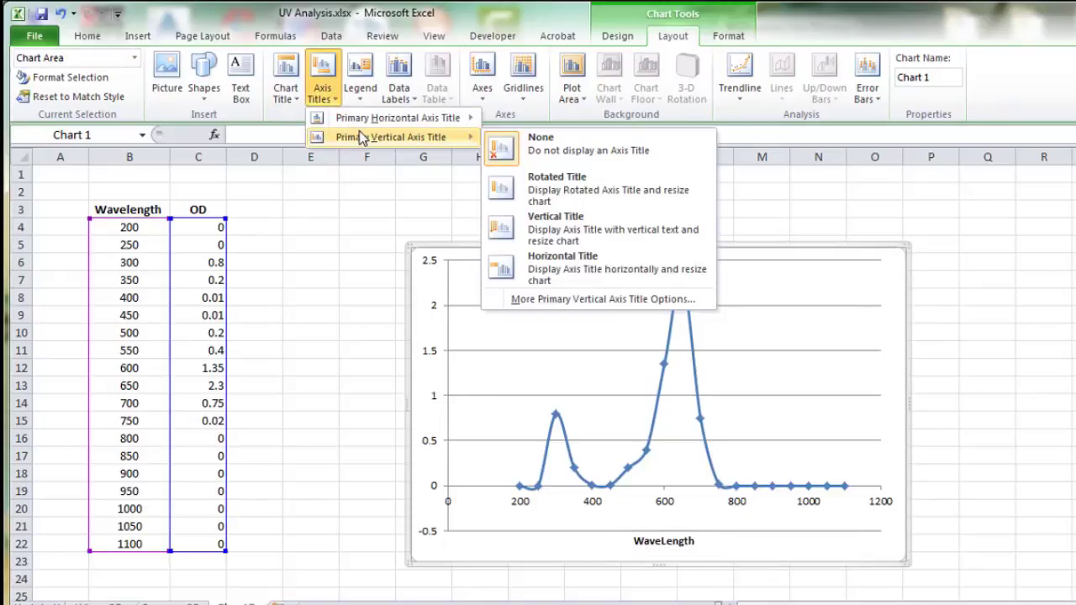
{"action": "left_click", "coordinate": [534, 196]}
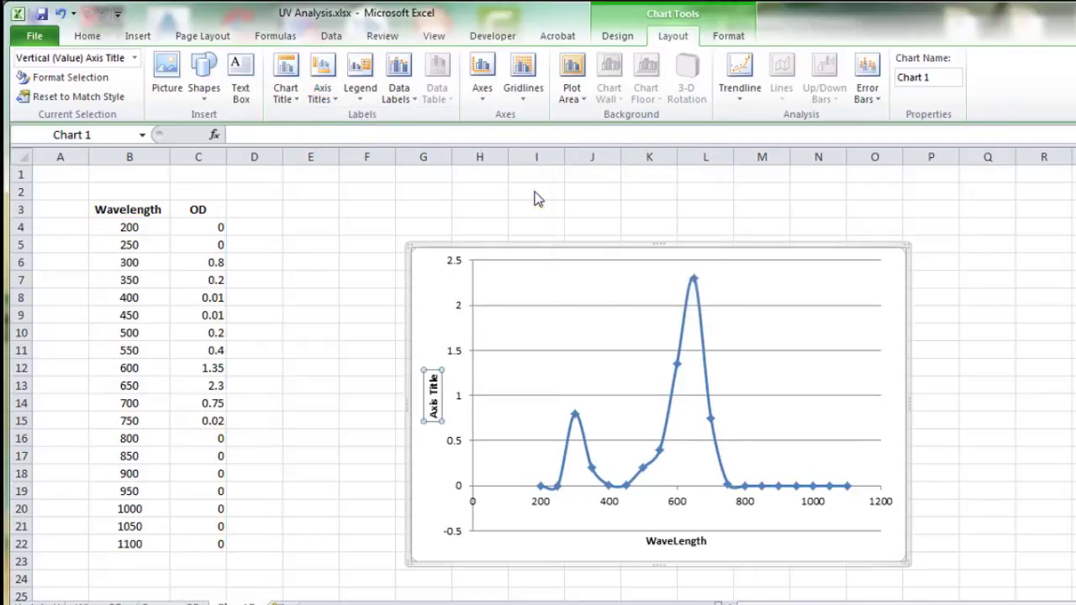
{"action": "type", "text": "OD"}
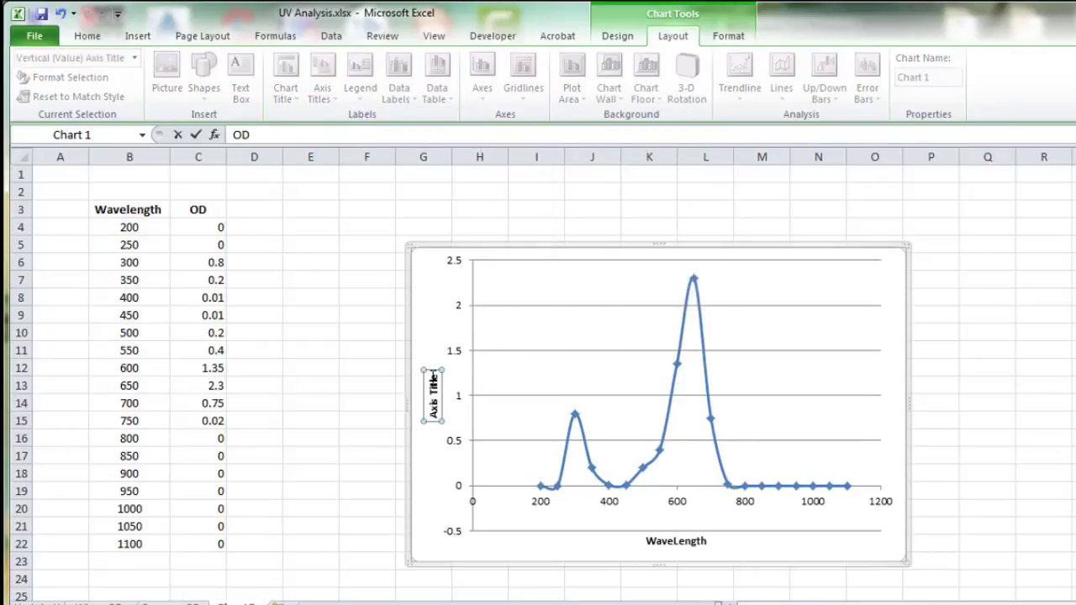
{"action": "key", "text": "Return"}
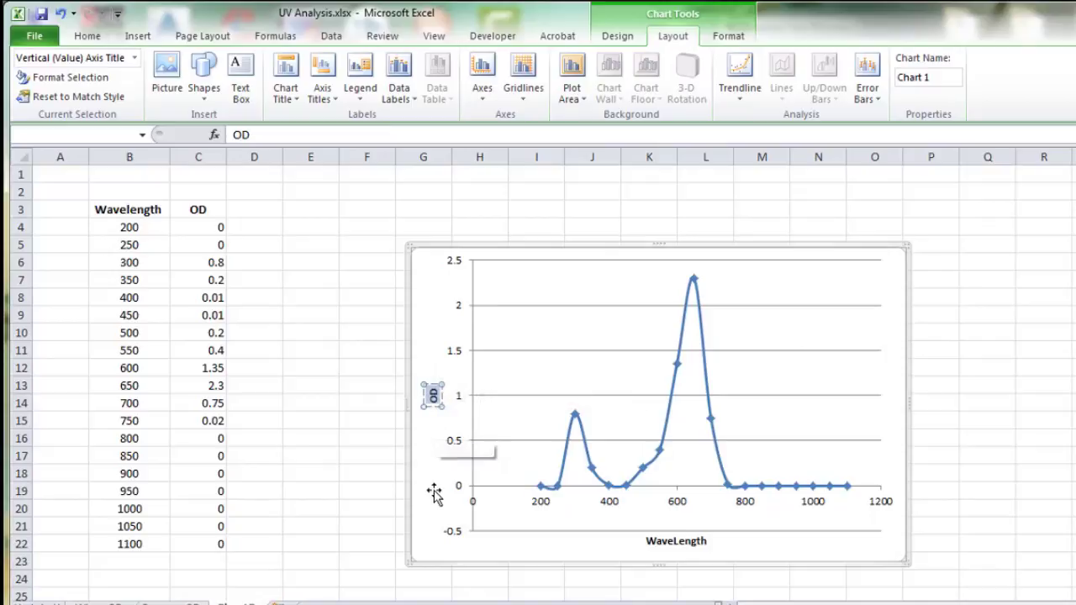
{"action": "left_click", "coordinate": [434, 492]}
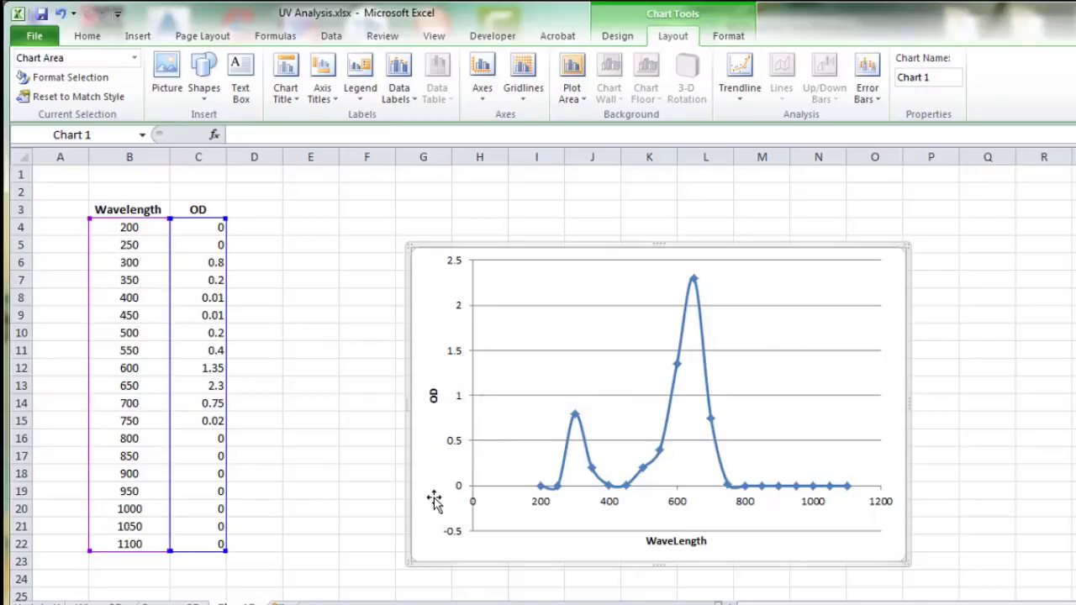
Step: Turn on Primary Vertical major gridlines for the chart
{"action": "left_click", "coordinate": [520, 101]}
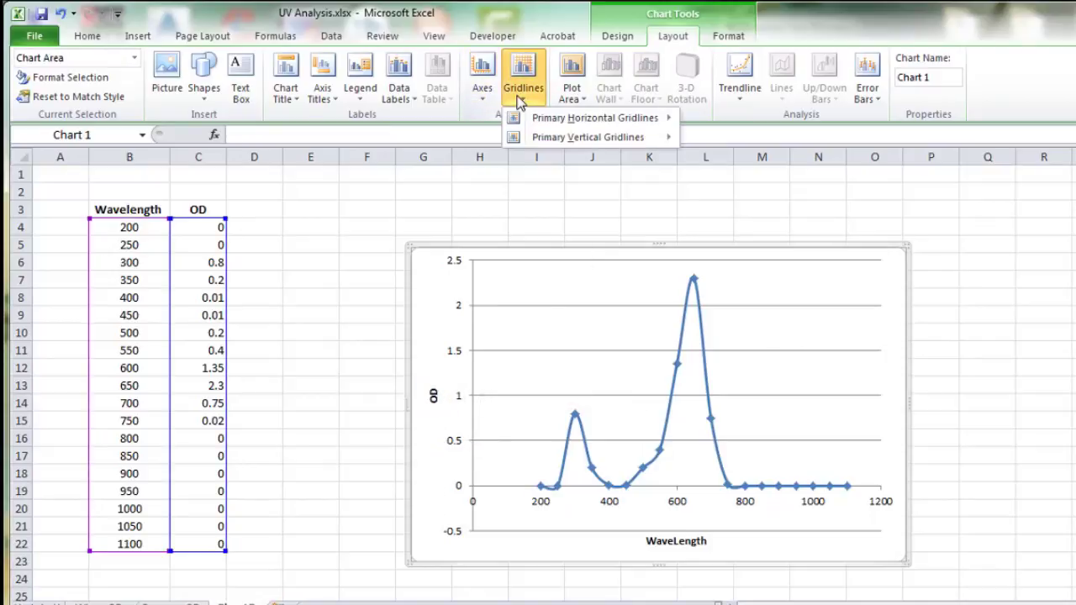
{"action": "mouse_move", "coordinate": [551, 123]}
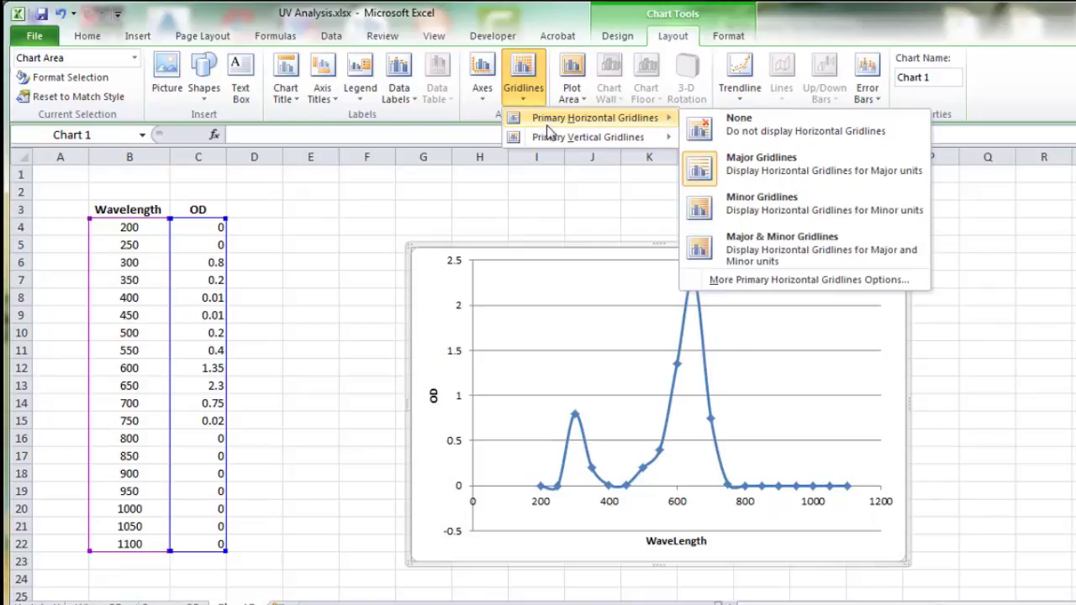
{"action": "left_click", "coordinate": [721, 198]}
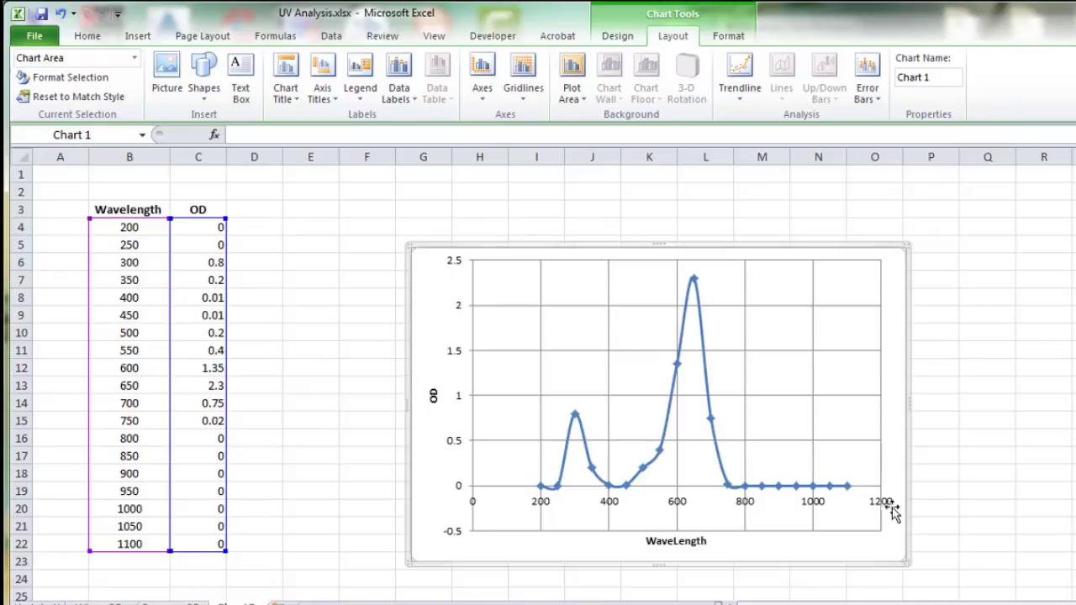
{"action": "left_click", "coordinate": [483, 90]}
{"action": "mouse_move", "coordinate": [494, 120]}
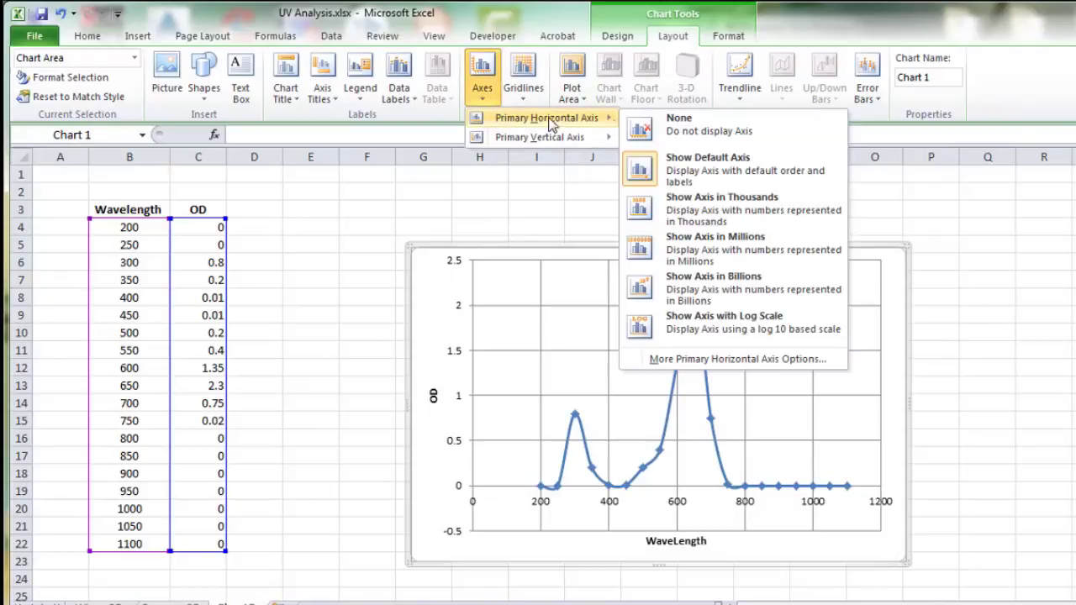
Step: Fix the wavelength axis at minimum 200, maximum 1100 and major unit 50
{"action": "left_click", "coordinate": [704, 360]}
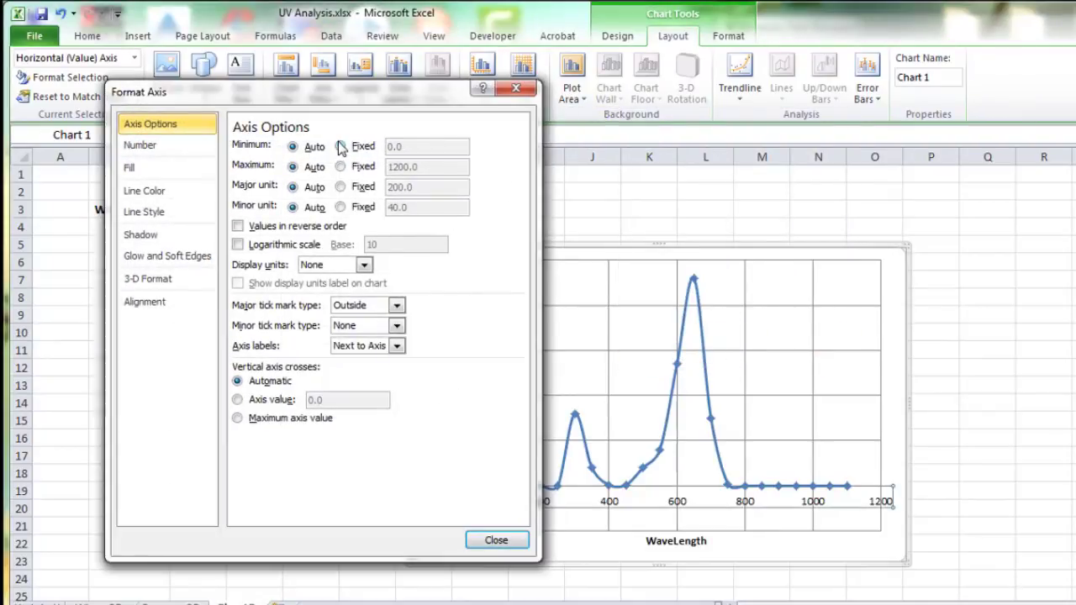
{"action": "left_click", "coordinate": [340, 146]}
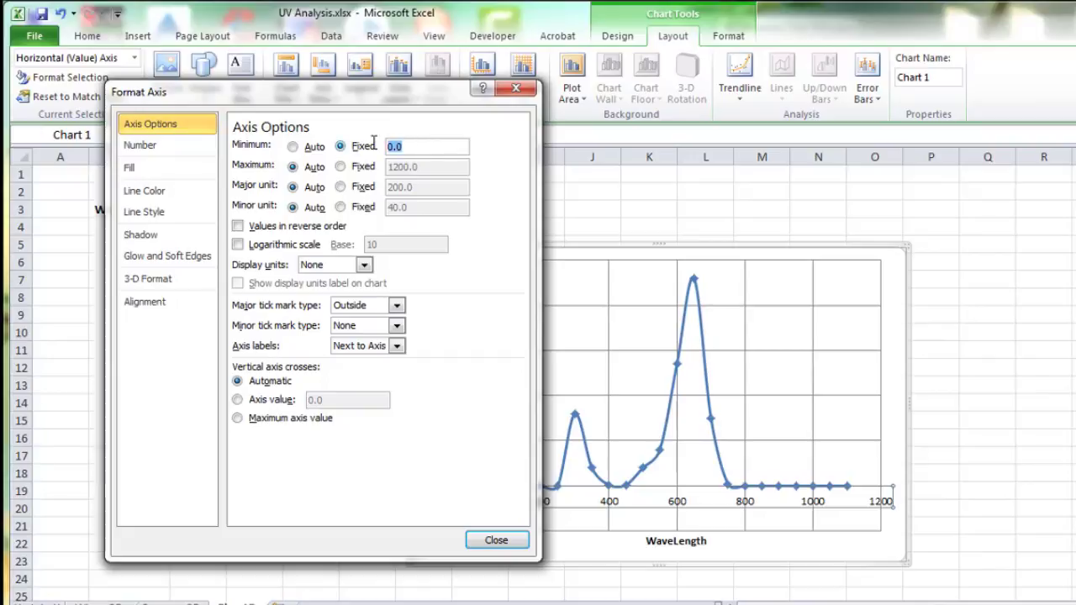
{"action": "left_click", "coordinate": [389, 143]}
{"action": "type", "text": "200"}
{"action": "left_click", "coordinate": [339, 166]}
{"action": "left_click", "coordinate": [393, 166]}
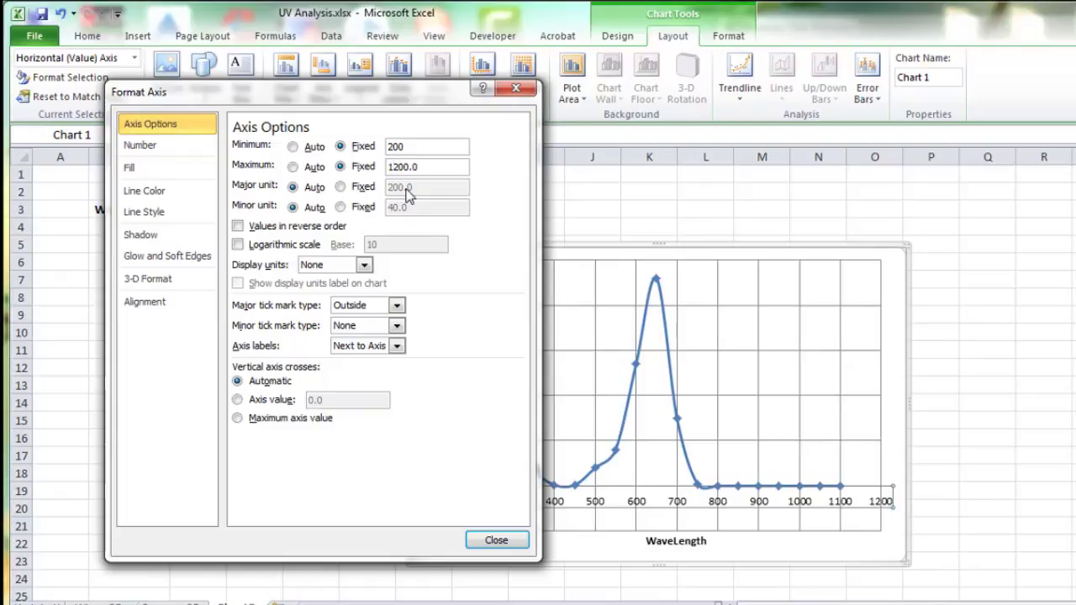
{"action": "key", "text": "Delete"}
{"action": "type", "text": "1"}
{"action": "left_click", "coordinate": [340, 186]}
{"action": "left_click_drag", "start_coordinate": [398, 187], "coordinate": [386, 187]}
{"action": "type", "text": "5"}
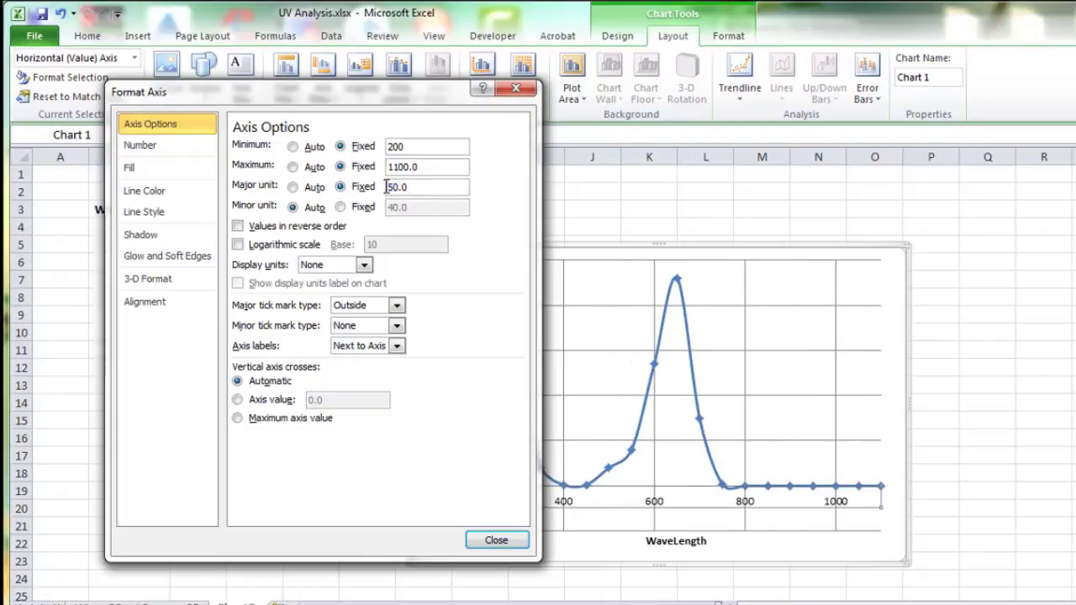
{"action": "left_click", "coordinate": [430, 165]}
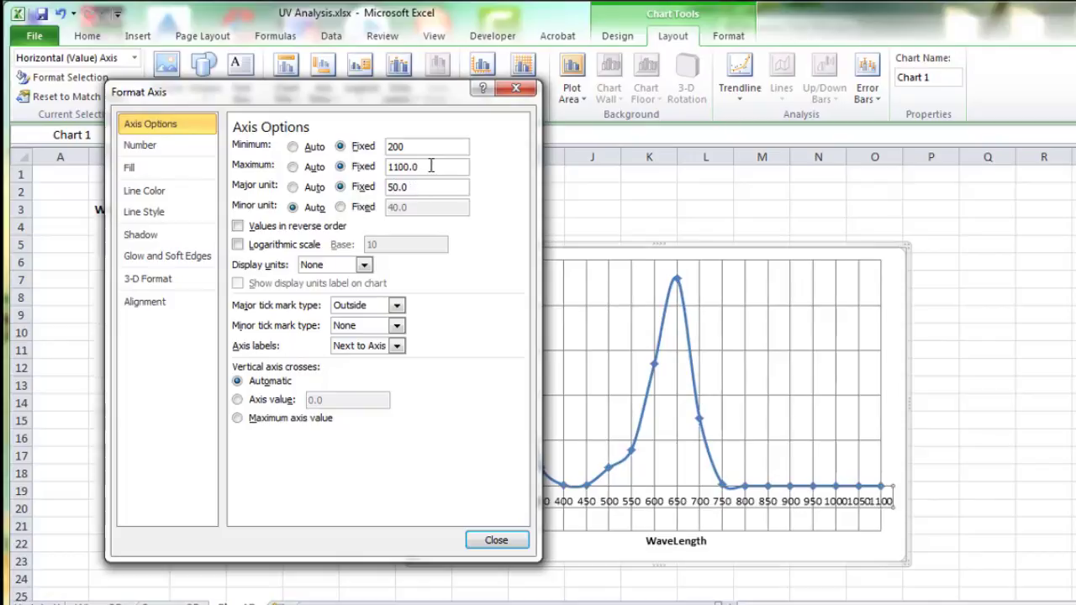
{"action": "left_click", "coordinate": [494, 541]}
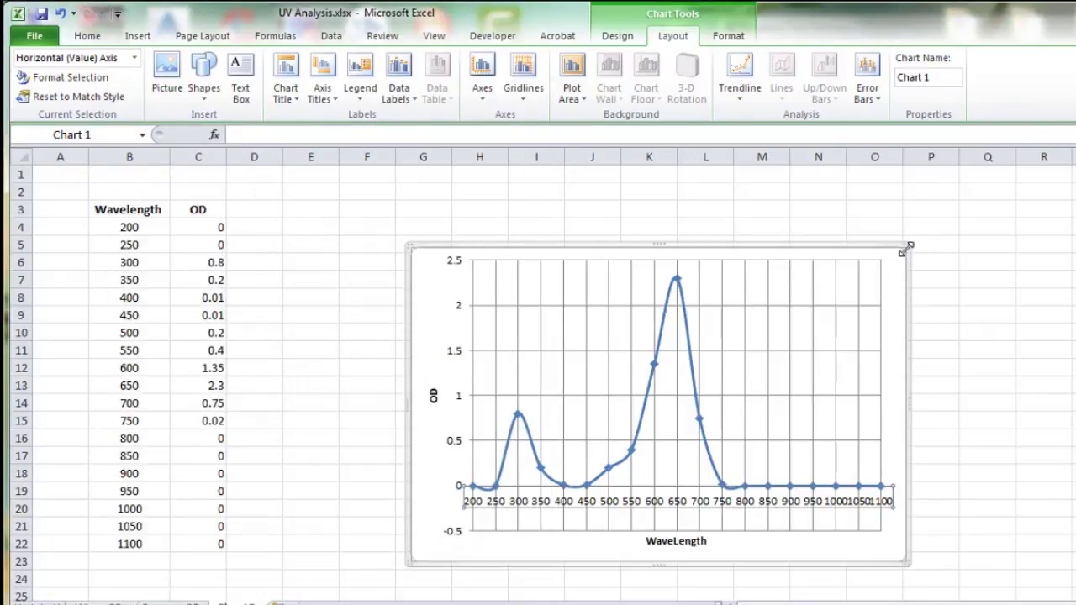
Step: Add an Above Chart title reading 'WaveLength vs OD.'
{"action": "left_click", "coordinate": [286, 94]}
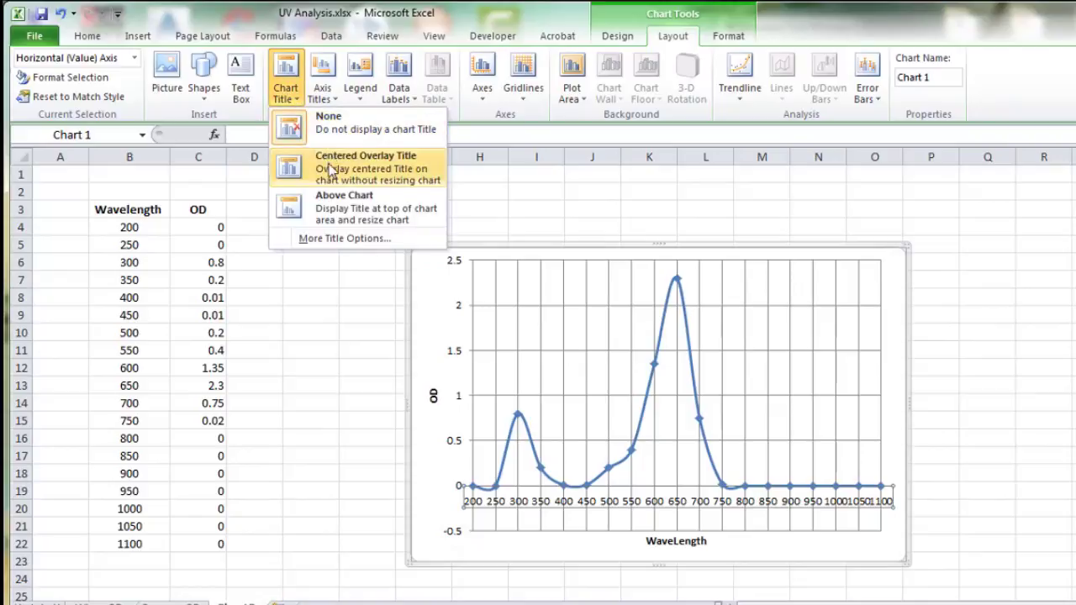
{"action": "left_click", "coordinate": [332, 210]}
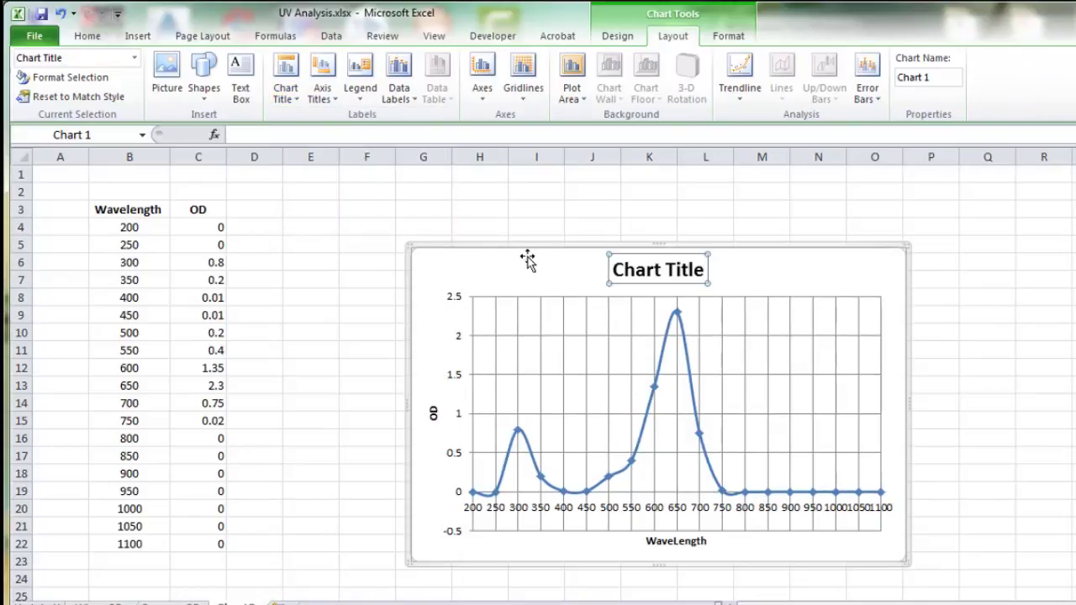
{"action": "left_click_drag", "start_coordinate": [613, 273], "coordinate": [709, 269]}
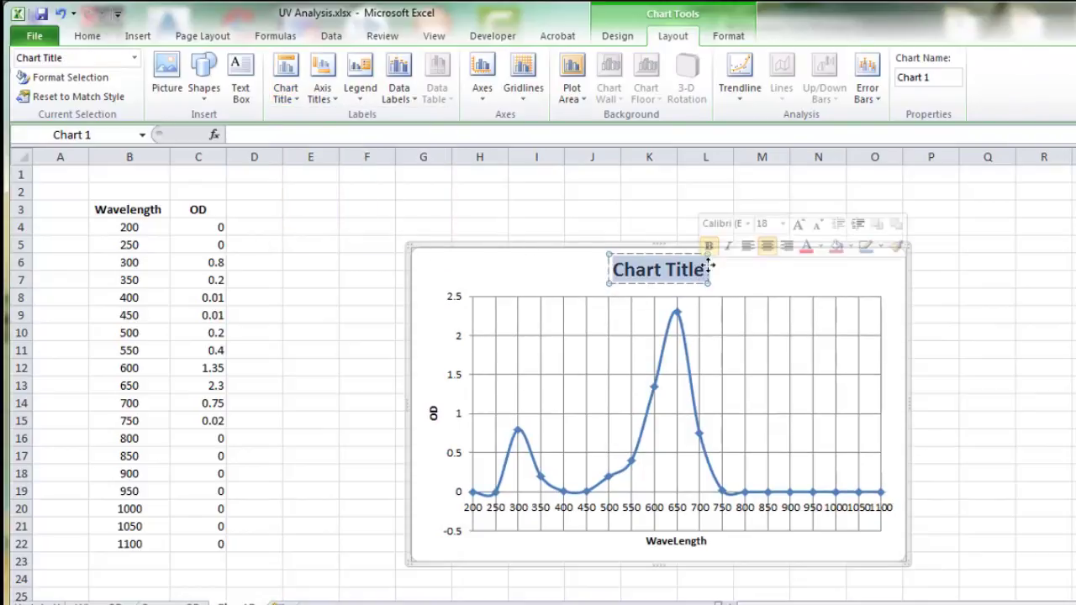
{"action": "type", "text": "Wav"}
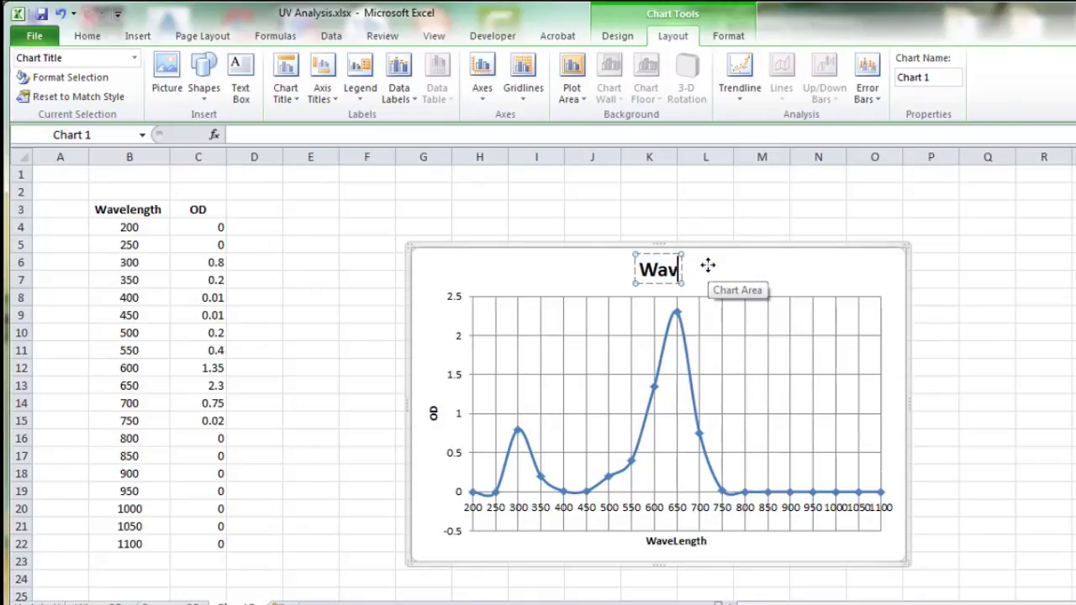
{"action": "type", "text": "eLe"}
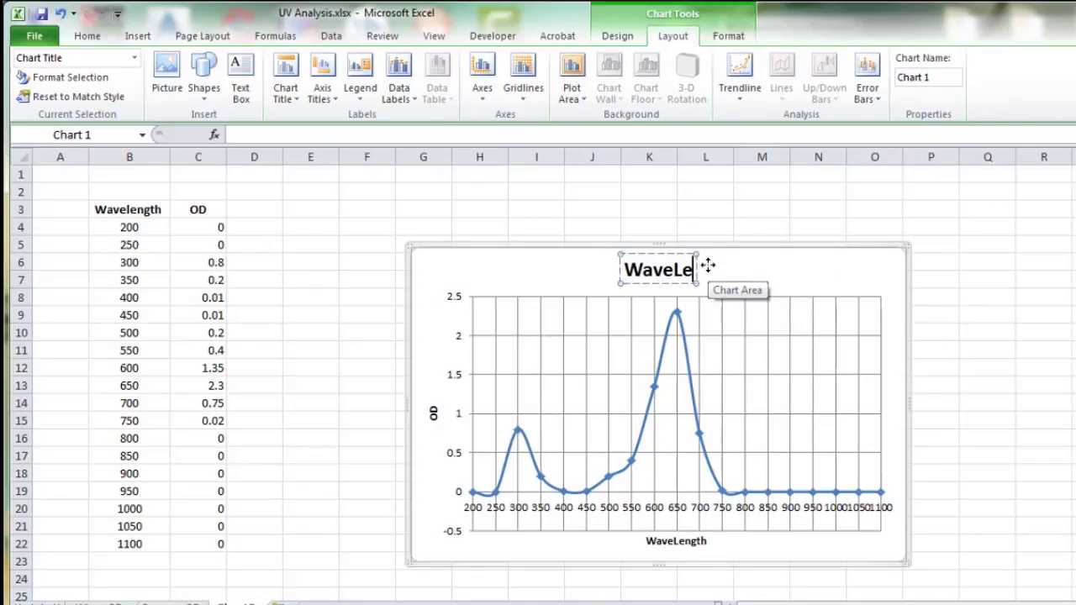
{"action": "type", "text": "ngth"}
{"action": "type", "text": " v"}
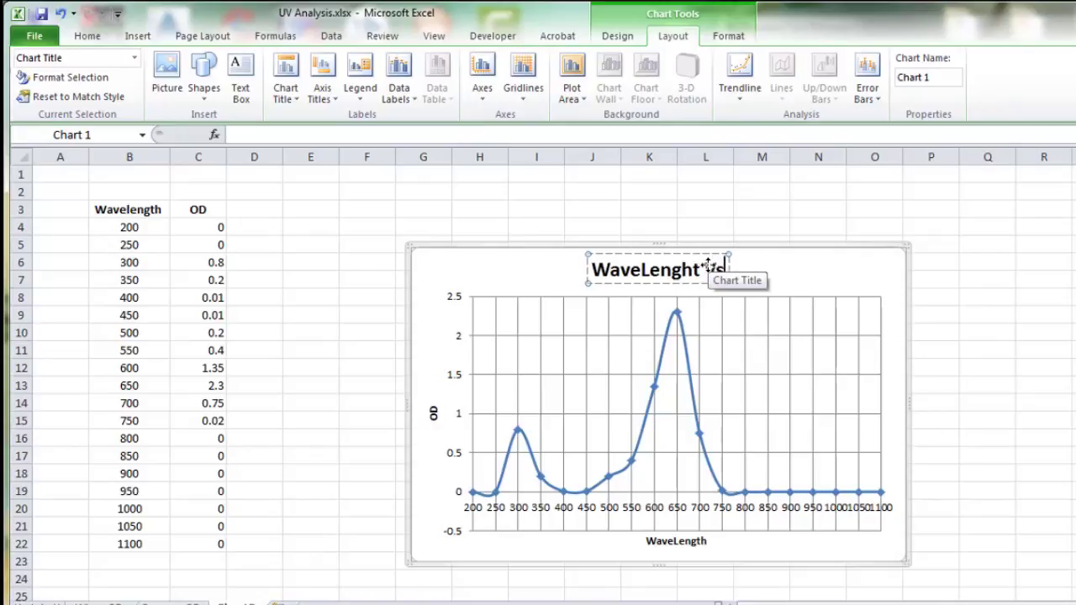
{"action": "type", "text": "s"}
{"action": "type", "text": " OD"}
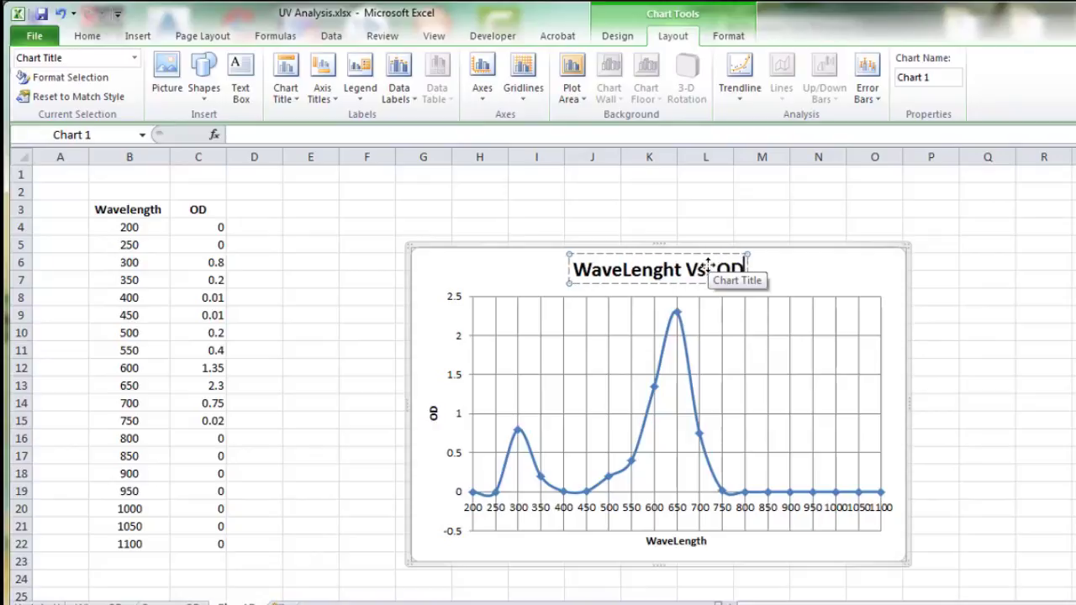
{"action": "type", "text": "."}
Step: Enlarge the chart upward and rightward, then widen it further to the left
{"action": "left_click", "coordinate": [782, 264]}
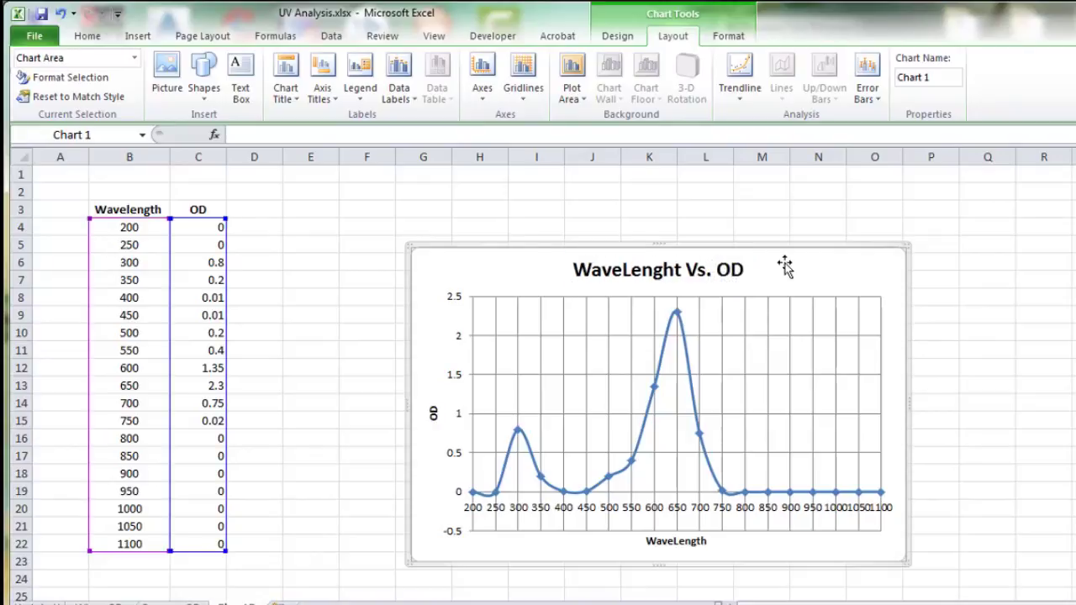
{"action": "left_click_drag", "start_coordinate": [906, 246], "coordinate": [984, 190]}
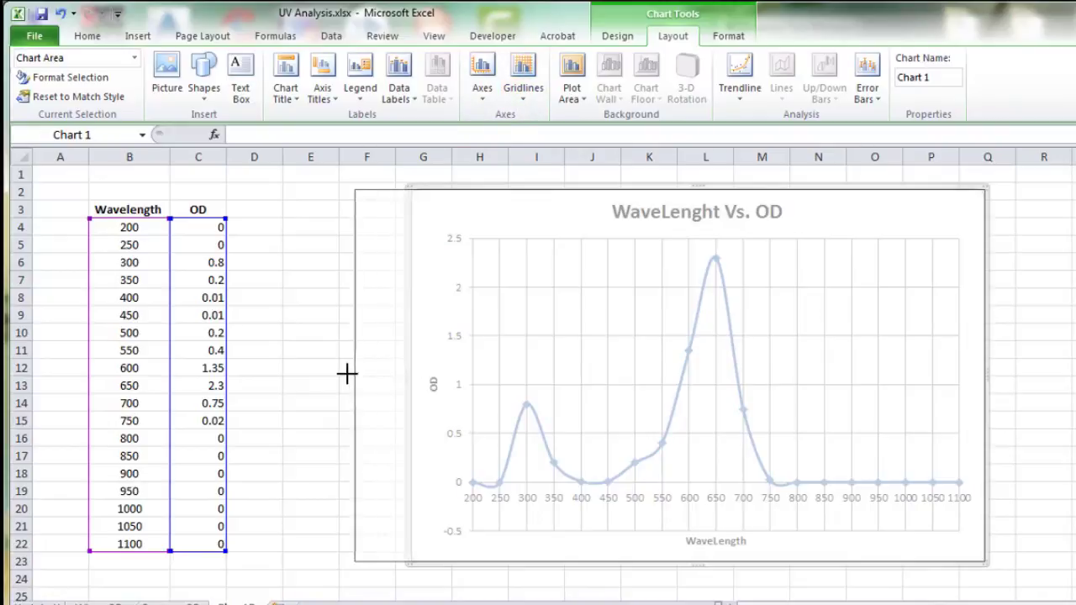
{"action": "left_click_drag", "start_coordinate": [409, 375], "coordinate": [345, 372]}
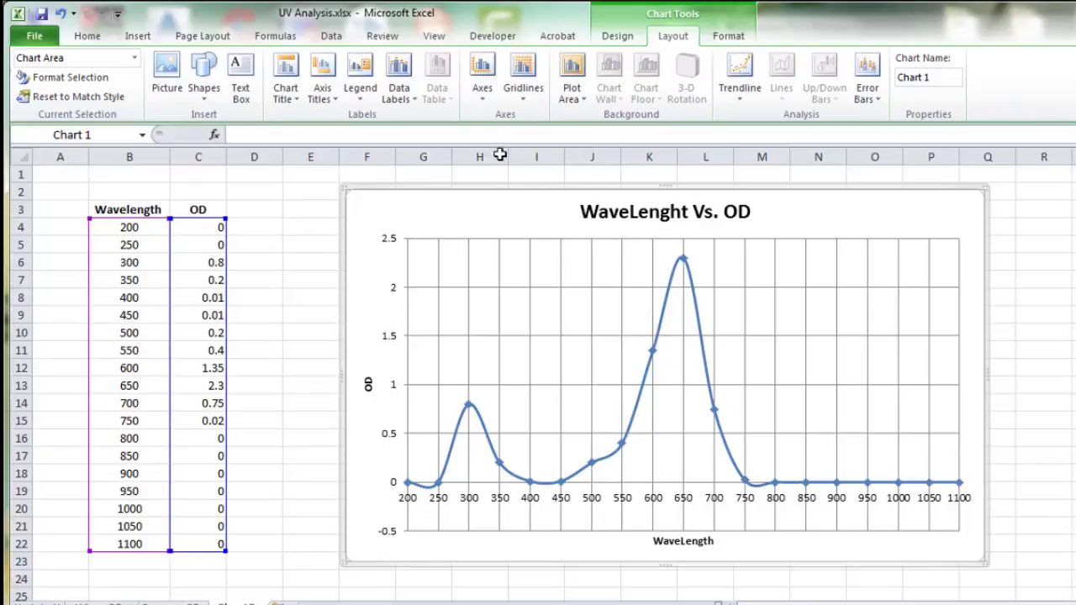
{"action": "left_click", "coordinate": [482, 76]}
{"action": "mouse_move", "coordinate": [509, 118]}
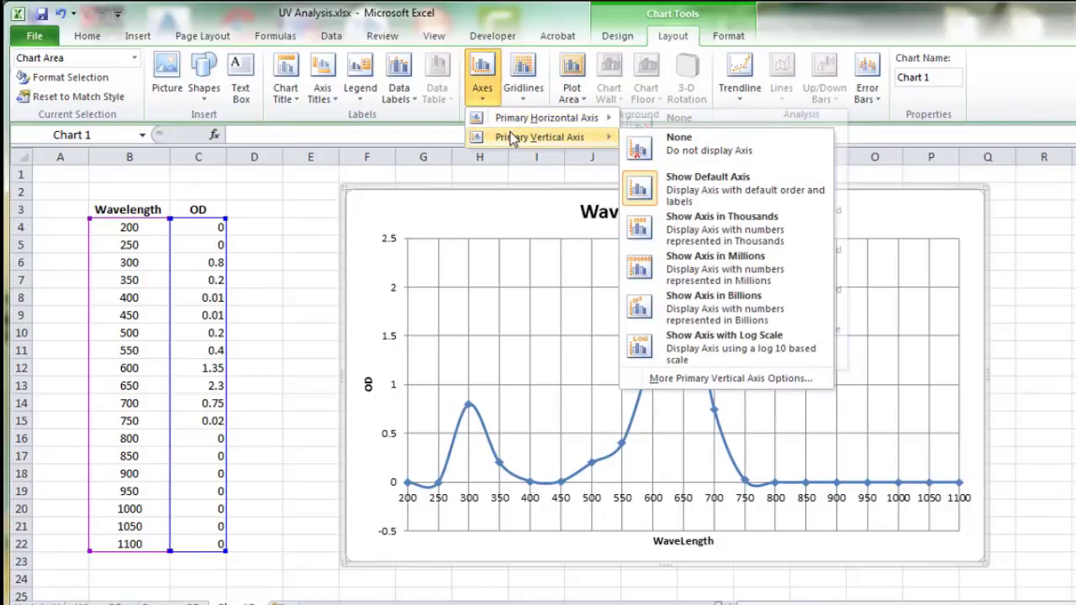
Step: Set the OD axis minimum to Fixed in Format Axis
{"action": "left_click", "coordinate": [654, 379]}
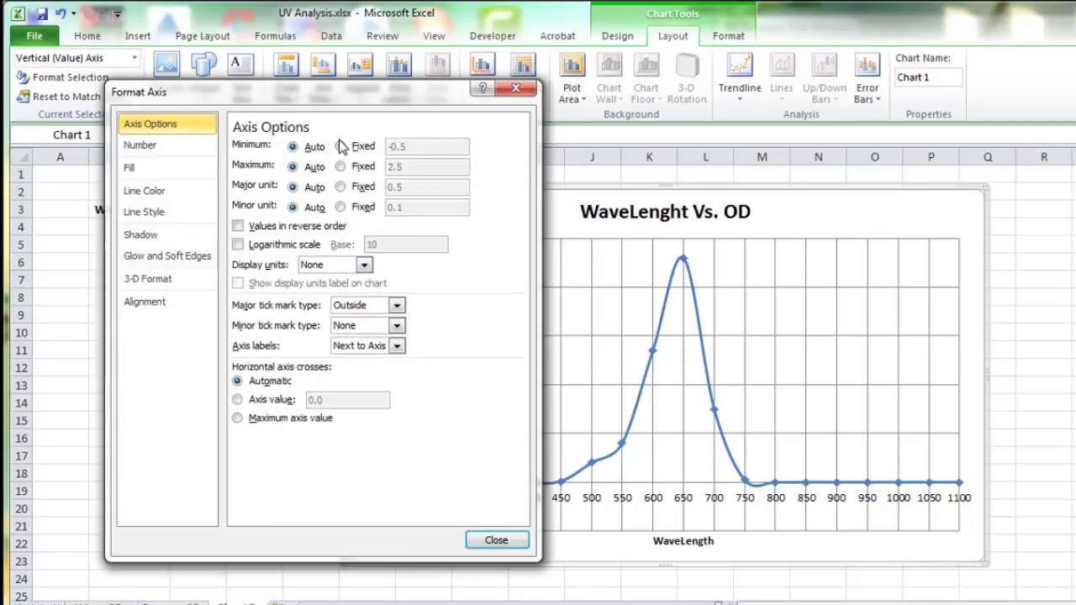
{"action": "left_click", "coordinate": [340, 145]}
{"action": "type", "text": "0"}
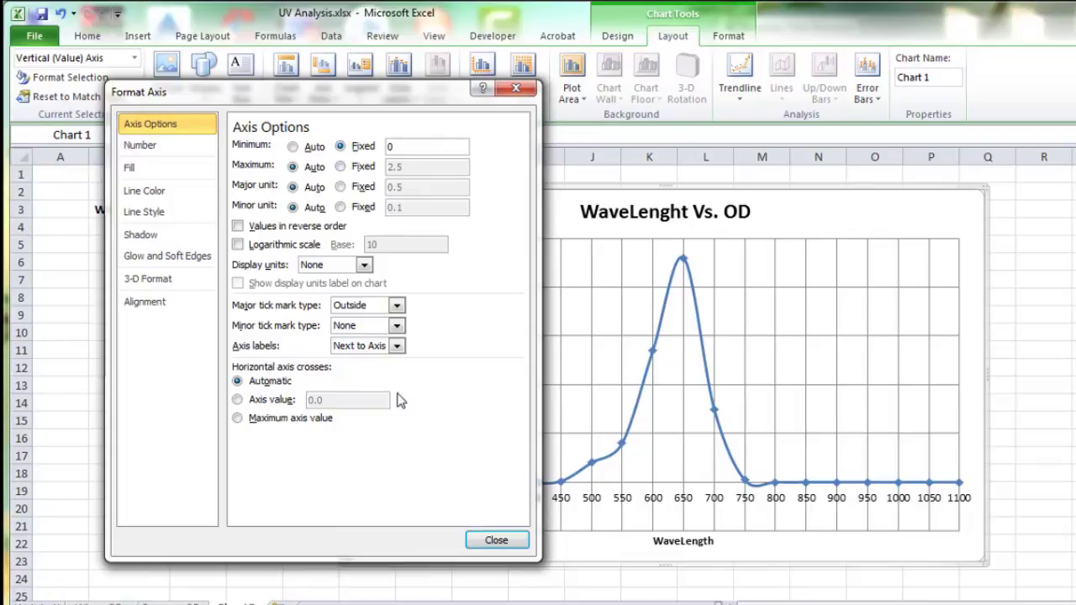
{"action": "left_click", "coordinate": [492, 540]}
{"action": "left_click", "coordinate": [492, 538]}
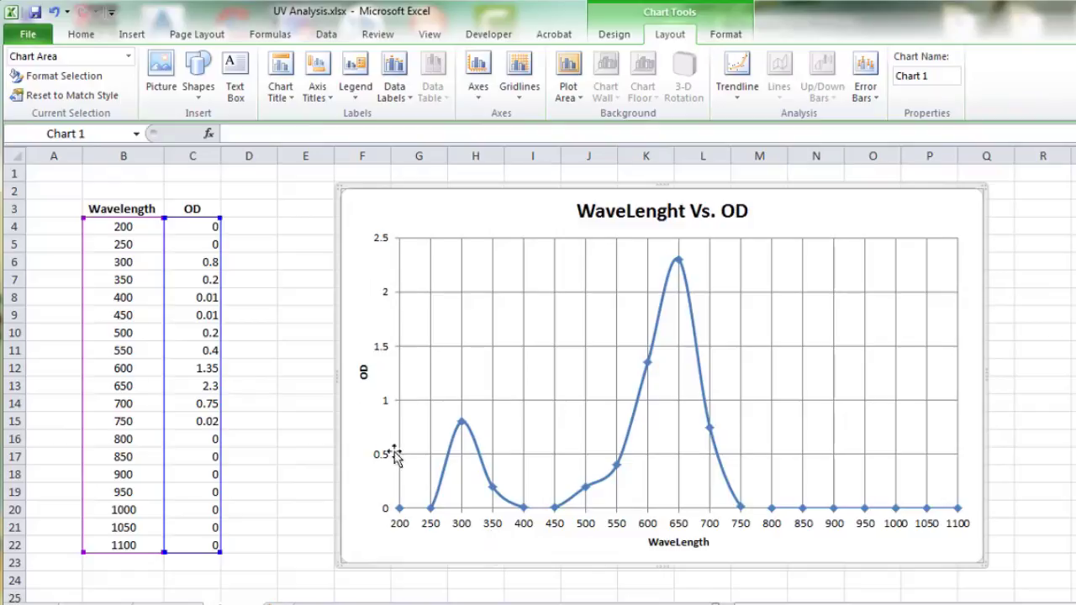
{"action": "mouse_move", "coordinate": [619, 476]}
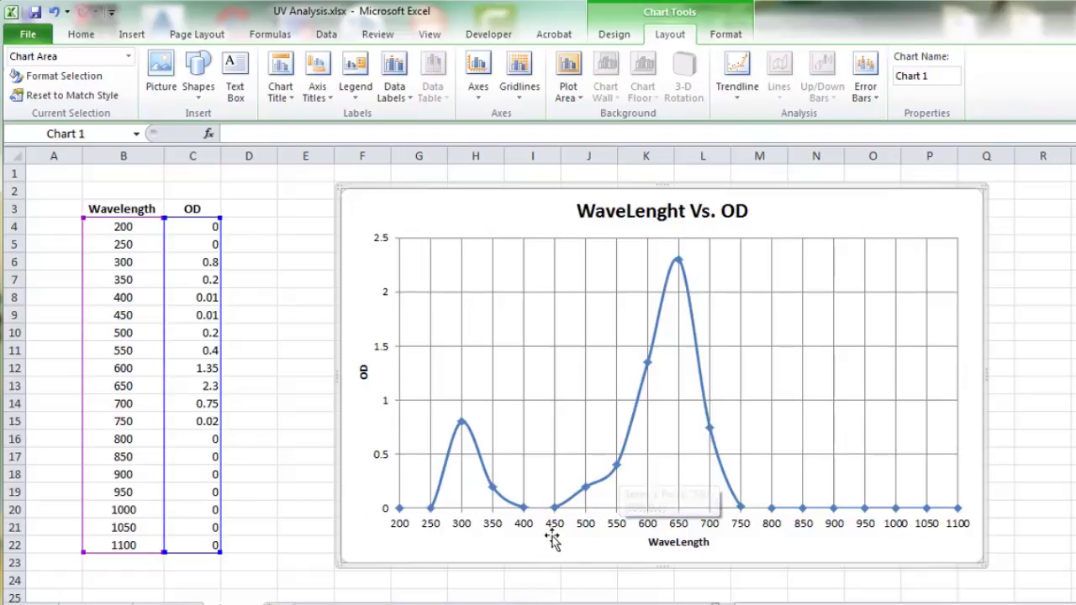
{"action": "mouse_move", "coordinate": [558, 509]}
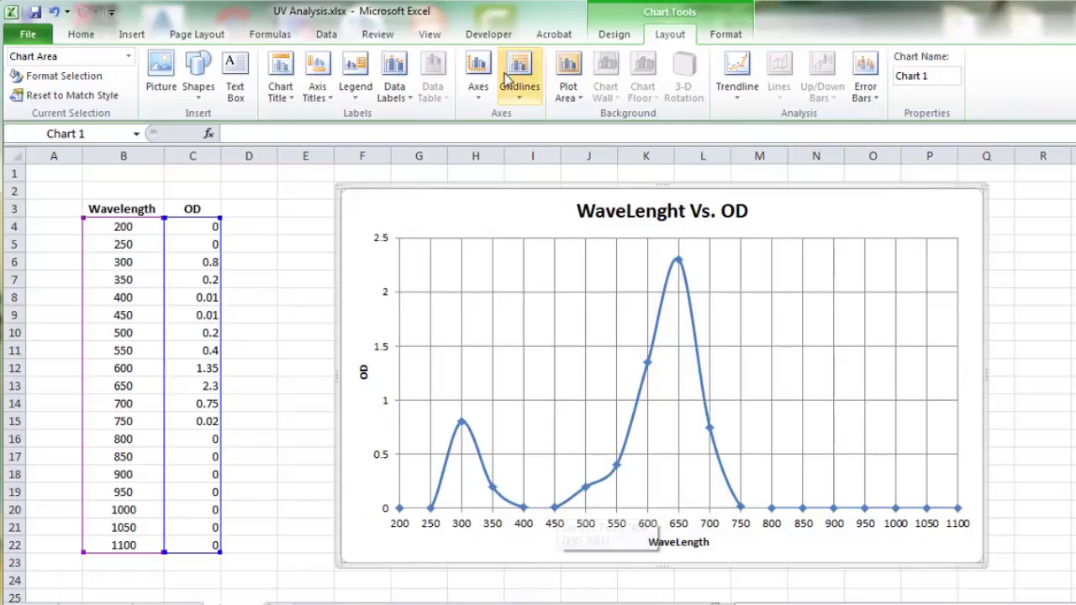
Step: Change the wavelength axis major unit to a fixed 100
{"action": "left_click", "coordinate": [477, 74]}
{"action": "mouse_move", "coordinate": [511, 136]}
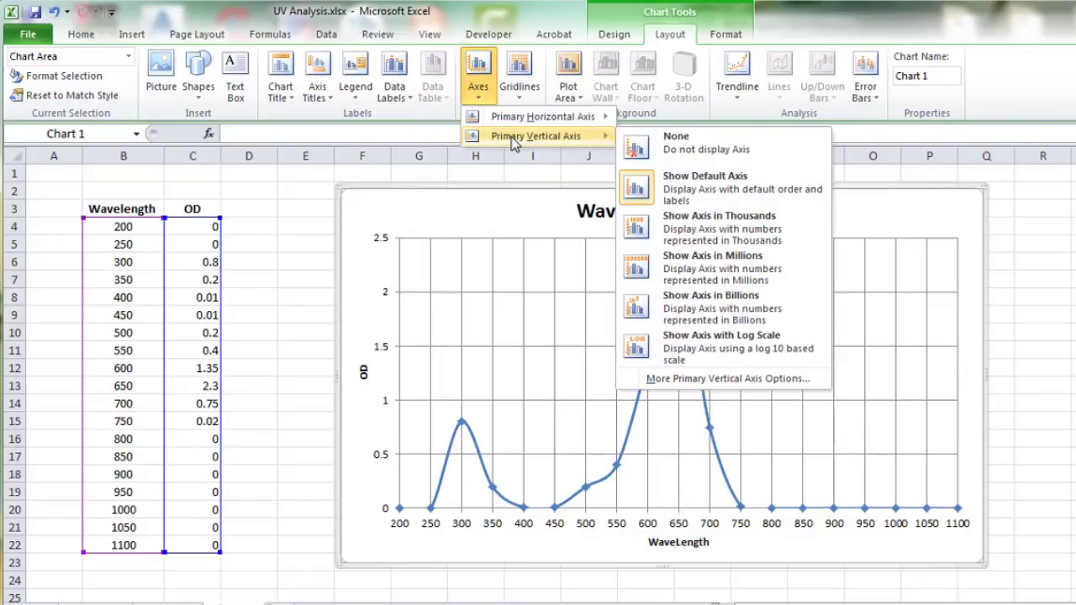
{"action": "left_click", "coordinate": [734, 359]}
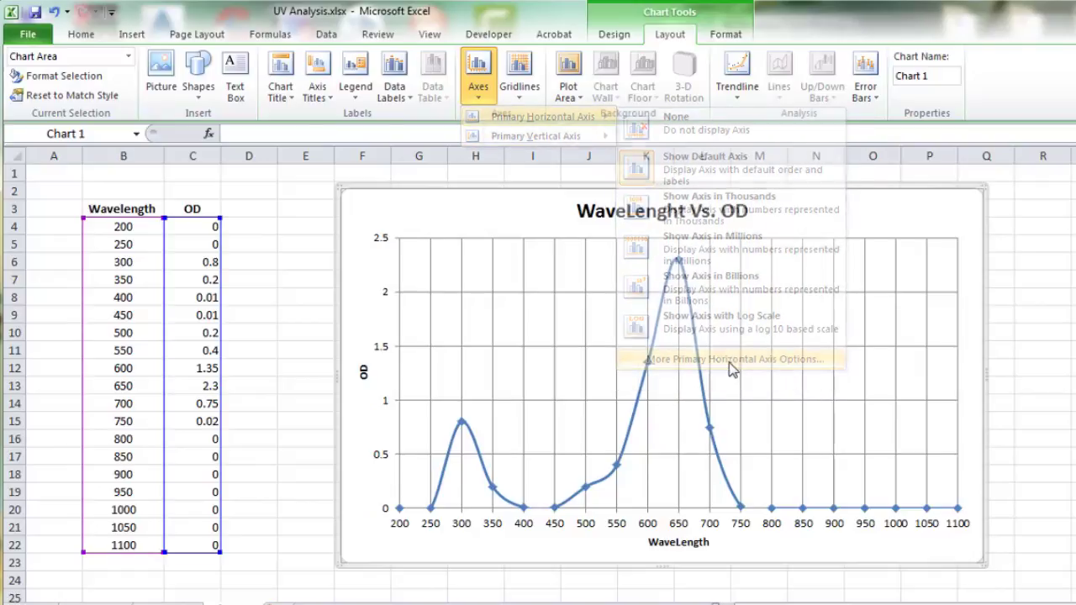
{"action": "left_click", "coordinate": [335, 186]}
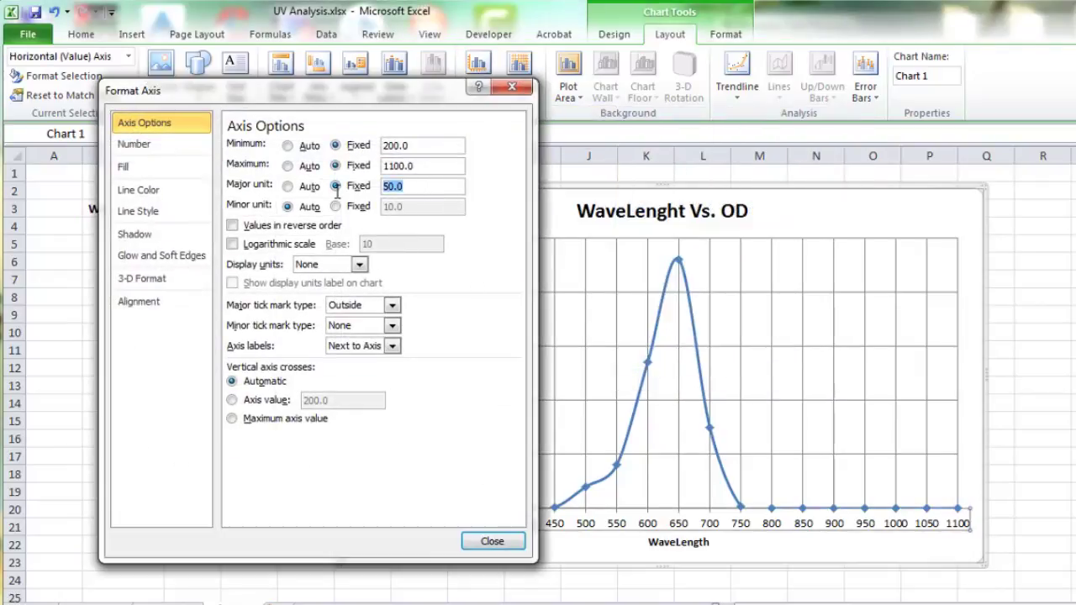
{"action": "type", "text": "100"}
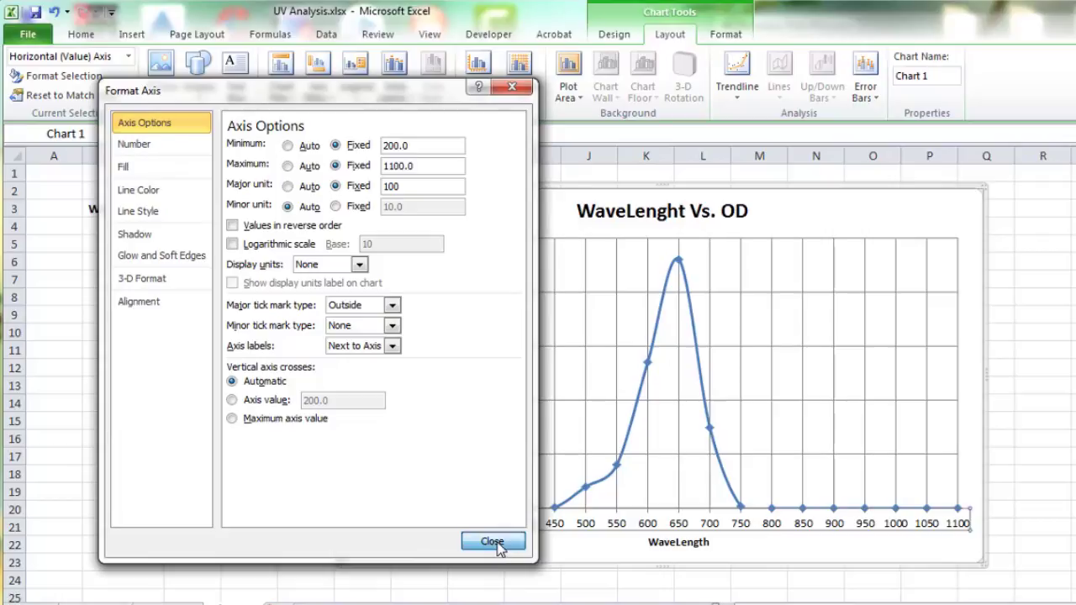
{"action": "left_click", "coordinate": [496, 543]}
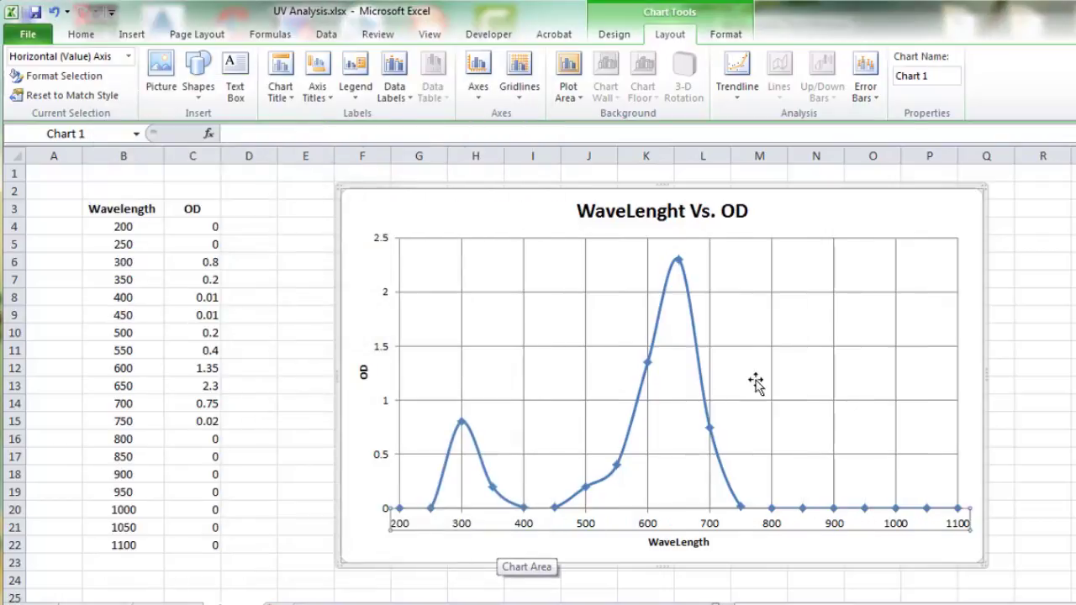
Step: Switch the data series markers to the built-in X shape
{"action": "left_click", "coordinate": [647, 370]}
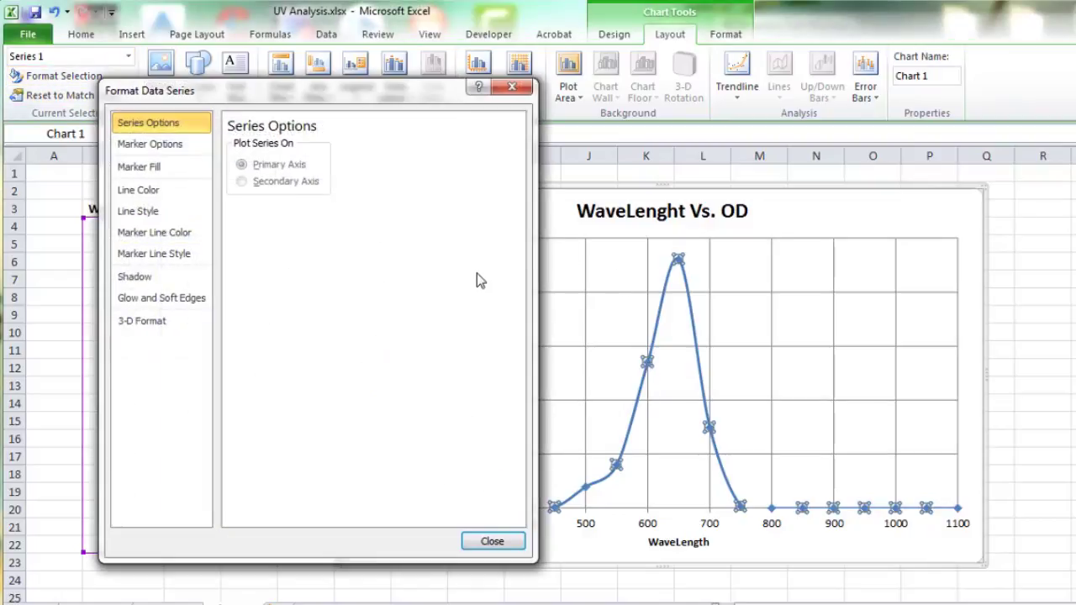
{"action": "left_click", "coordinate": [137, 145]}
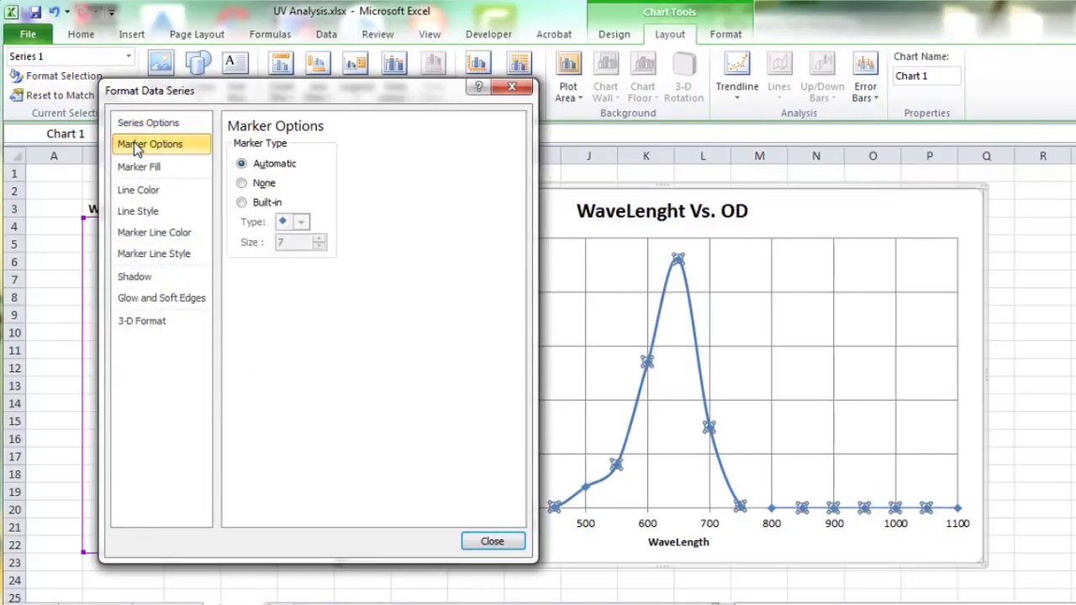
{"action": "left_click", "coordinate": [241, 202]}
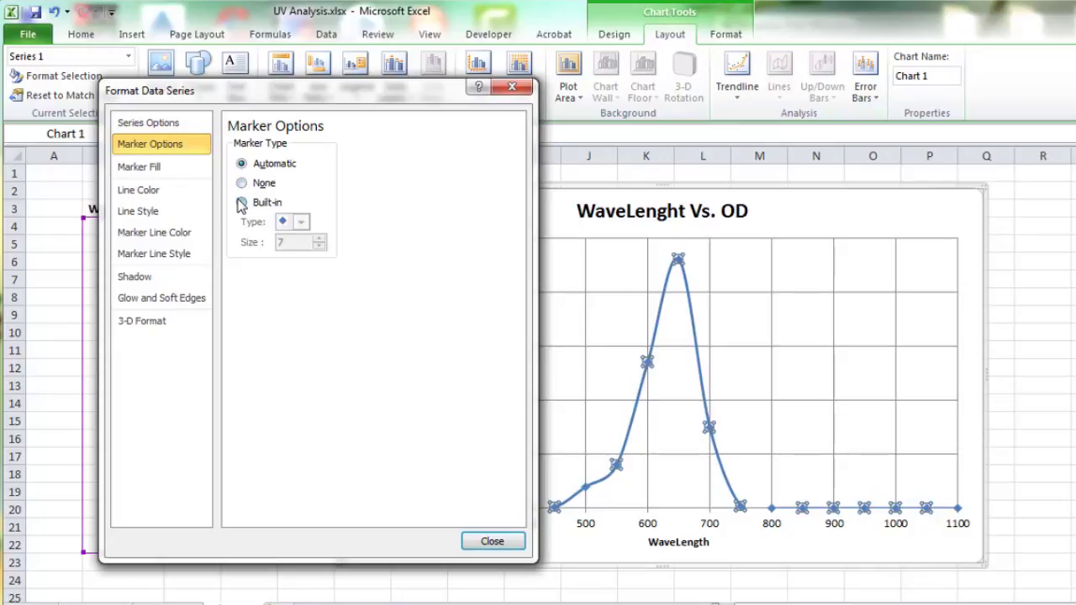
{"action": "left_click", "coordinate": [301, 221]}
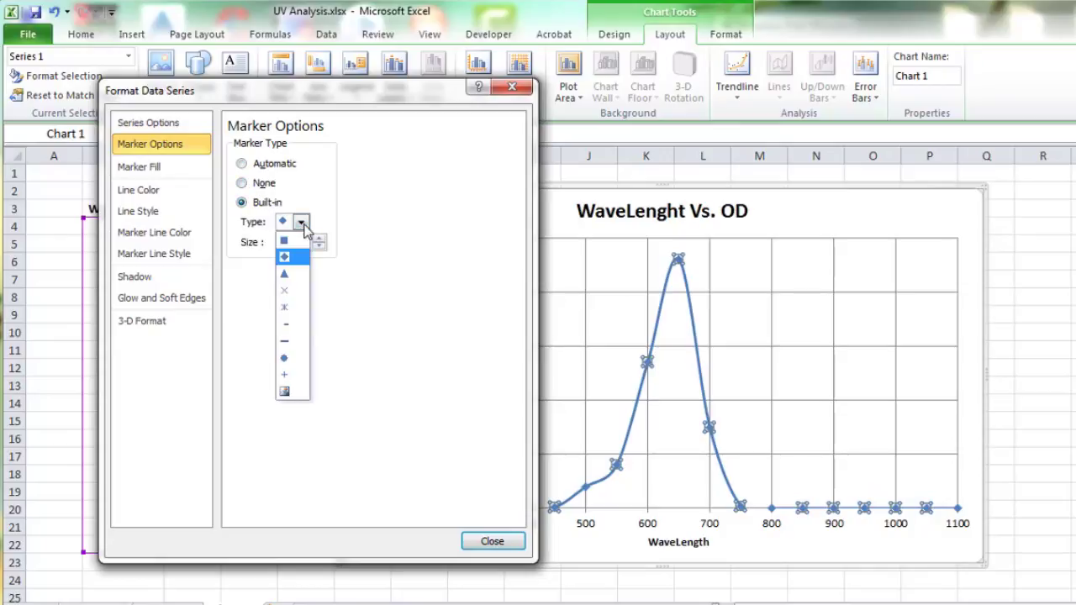
{"action": "left_click", "coordinate": [286, 292]}
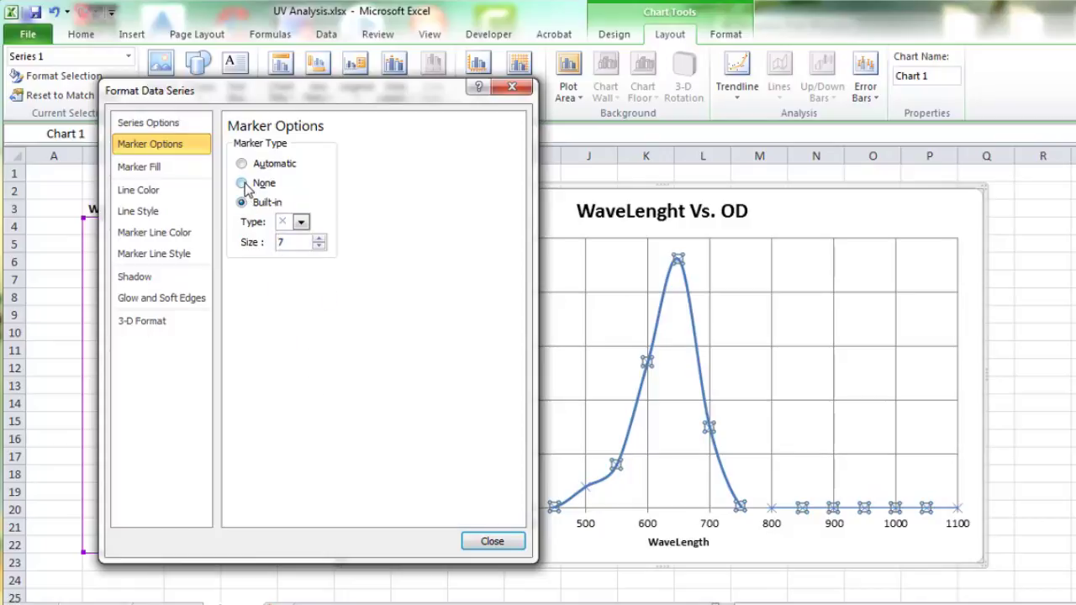
Step: Set the series line width to 1.25 pt
{"action": "left_click", "coordinate": [144, 213]}
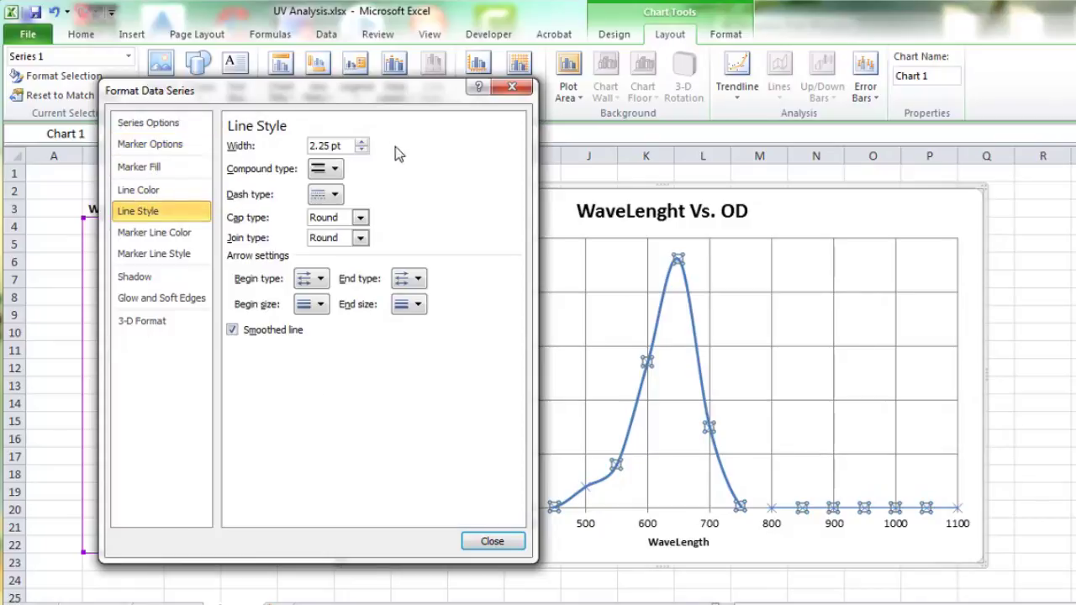
{"action": "left_click", "coordinate": [360, 150]}
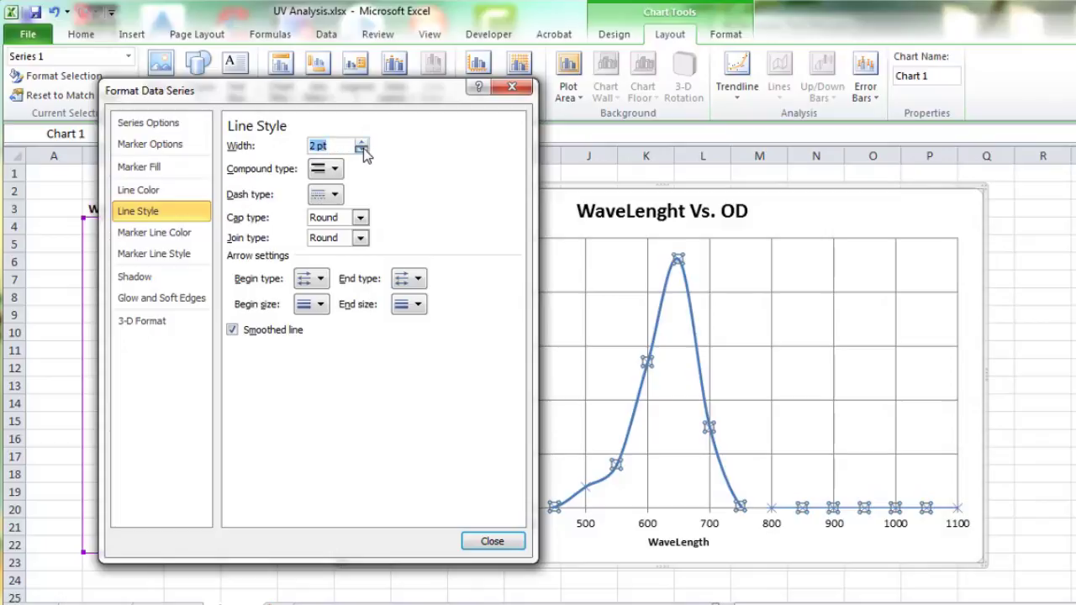
{"action": "left_click", "coordinate": [360, 150]}
{"action": "left_click", "coordinate": [361, 149]}
{"action": "left_click", "coordinate": [360, 149]}
{"action": "left_click", "coordinate": [360, 150]}
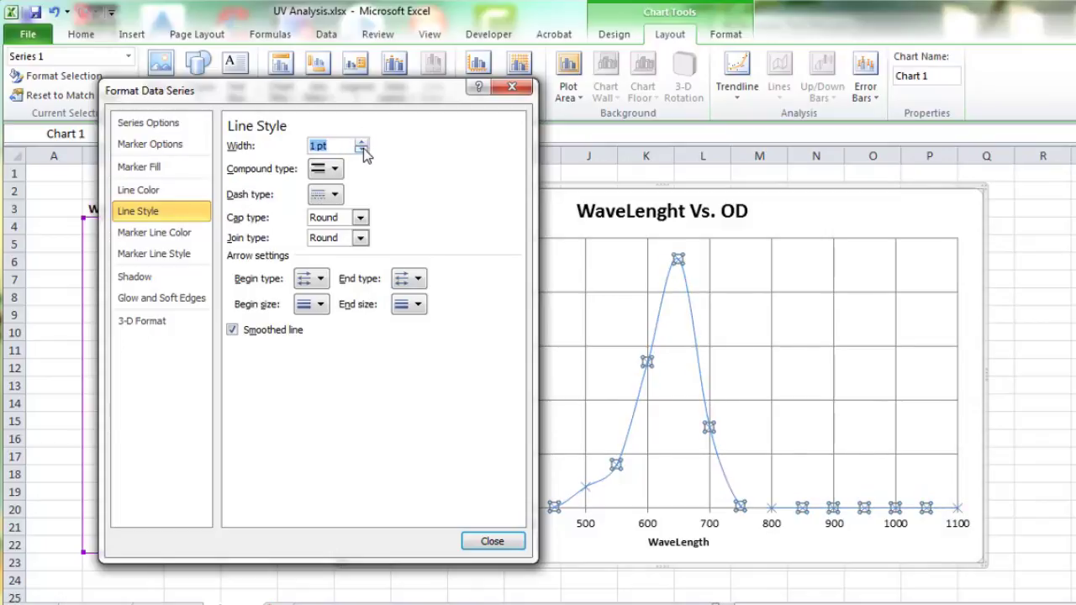
{"action": "left_click", "coordinate": [361, 143]}
{"action": "left_click", "coordinate": [491, 542]}
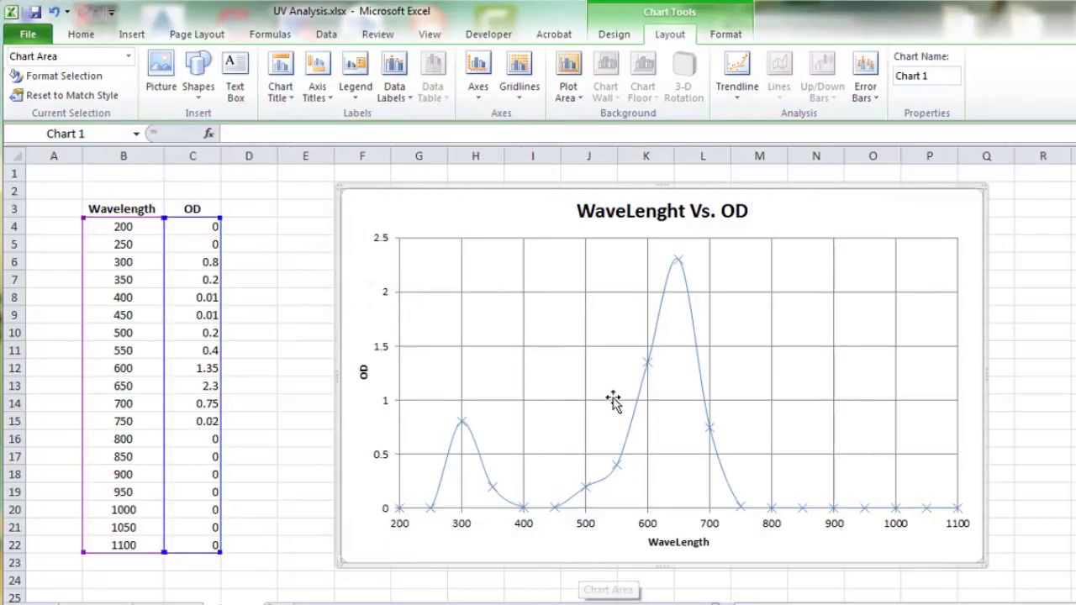
Step: Set the series marker type to None, leaving only the smooth OD line
{"action": "left_click", "coordinate": [632, 433]}
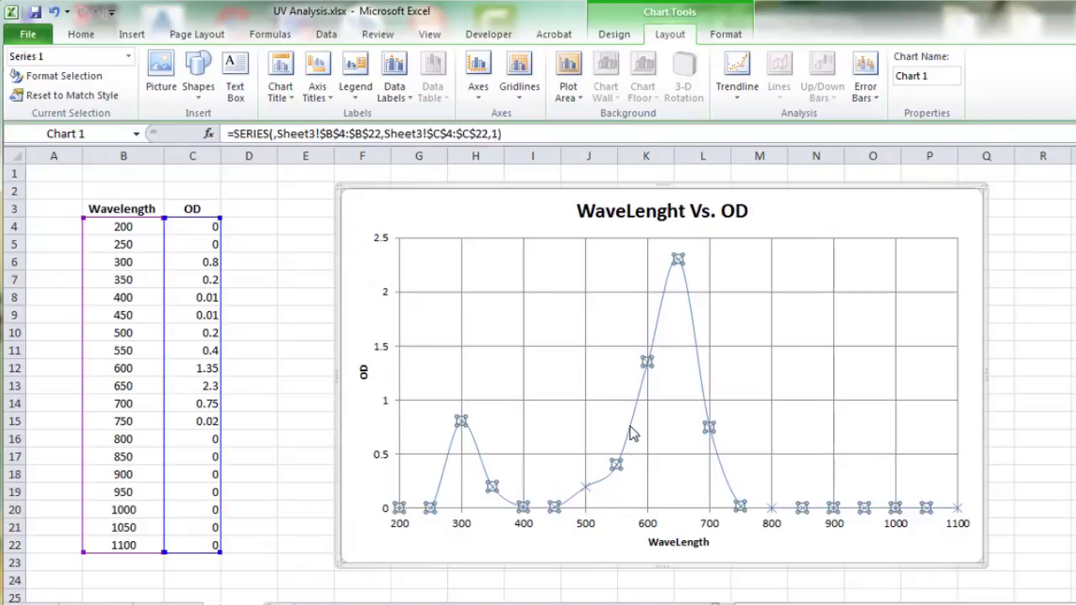
{"action": "left_click", "coordinate": [97, 77]}
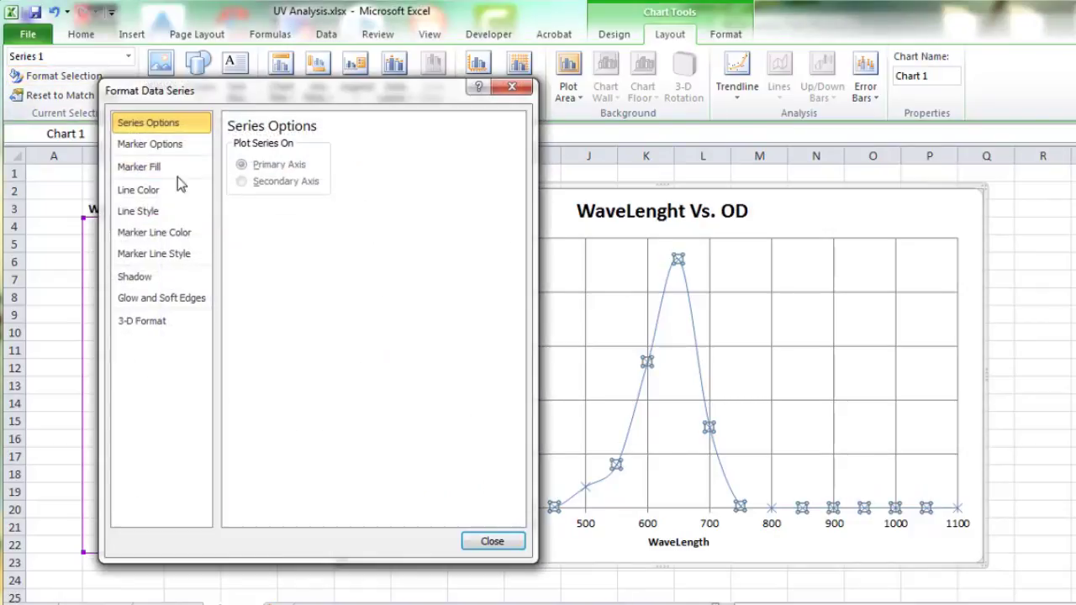
{"action": "left_click", "coordinate": [148, 145]}
{"action": "left_click", "coordinate": [241, 182]}
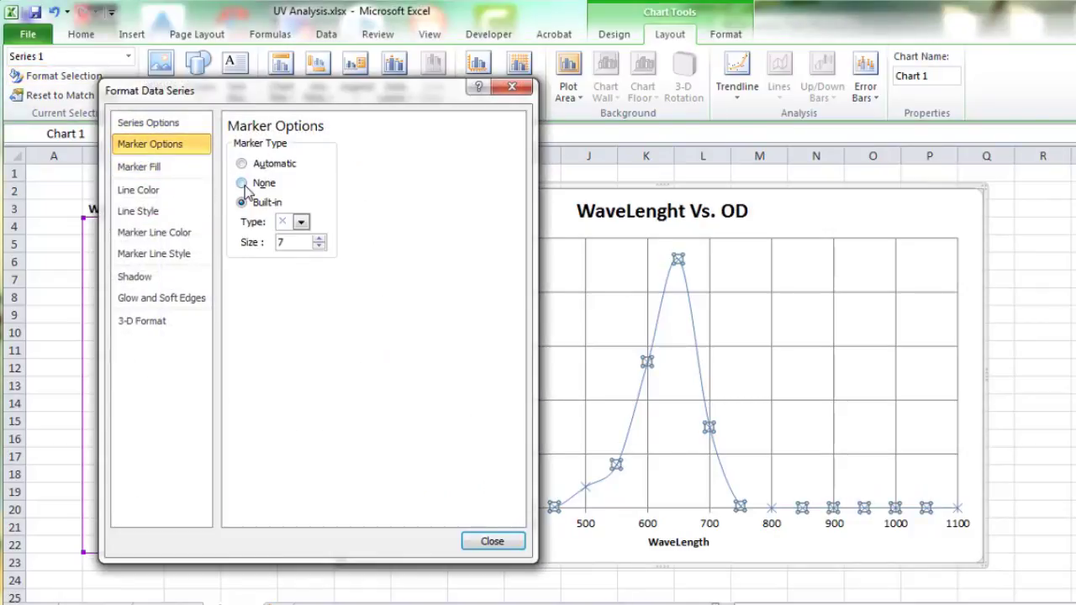
{"action": "left_click", "coordinate": [491, 542]}
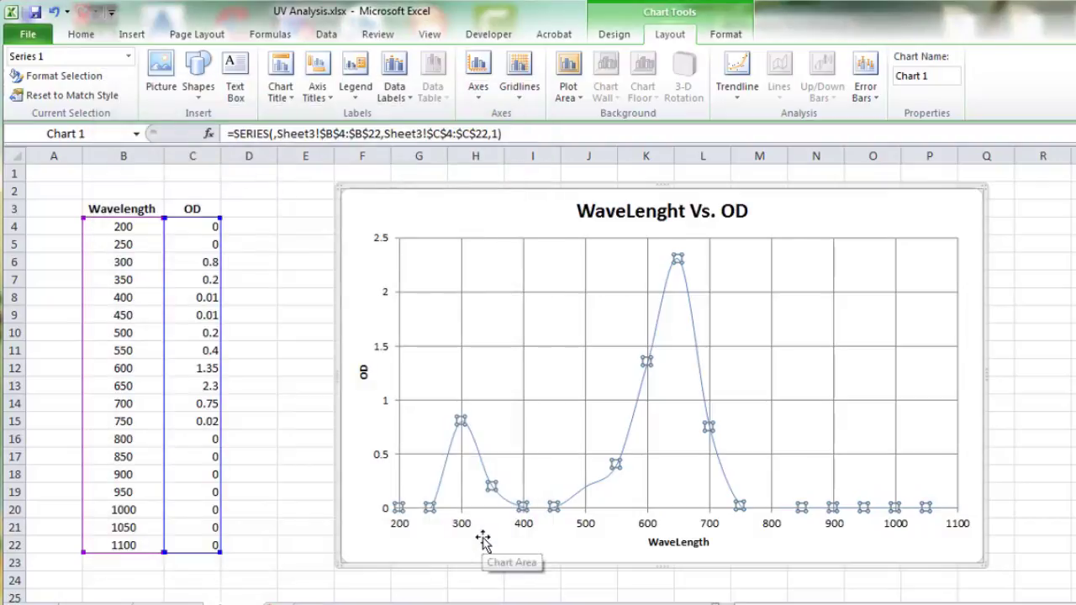
{"action": "left_click", "coordinate": [323, 456]}
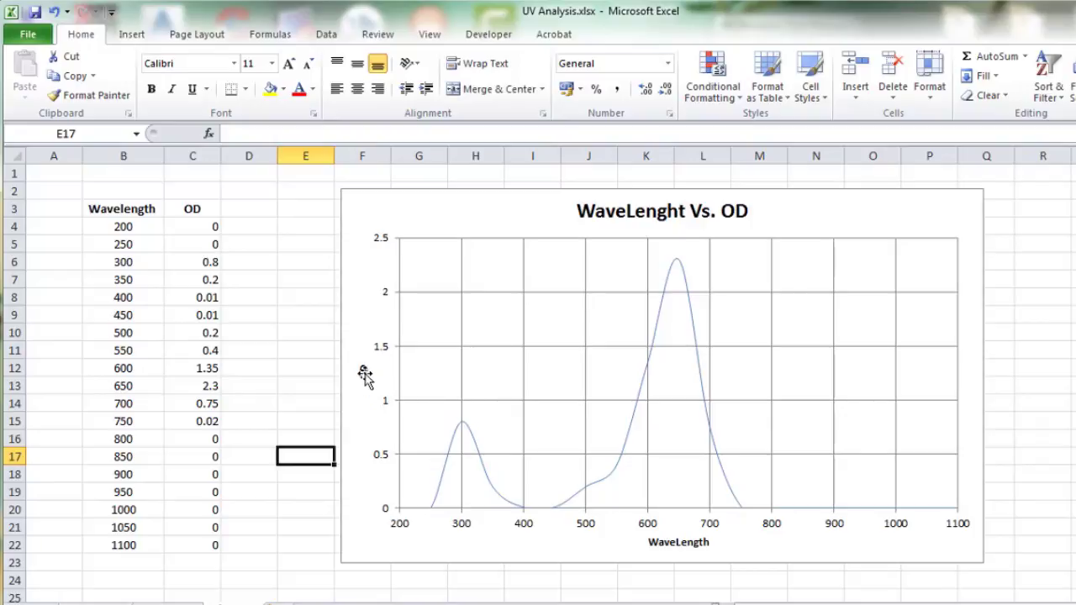
Step: Enter OD values 0.2, 0.5, 0.7 and 0.88 in column C for 300–450 nm
{"action": "left_click", "coordinate": [191, 291]}
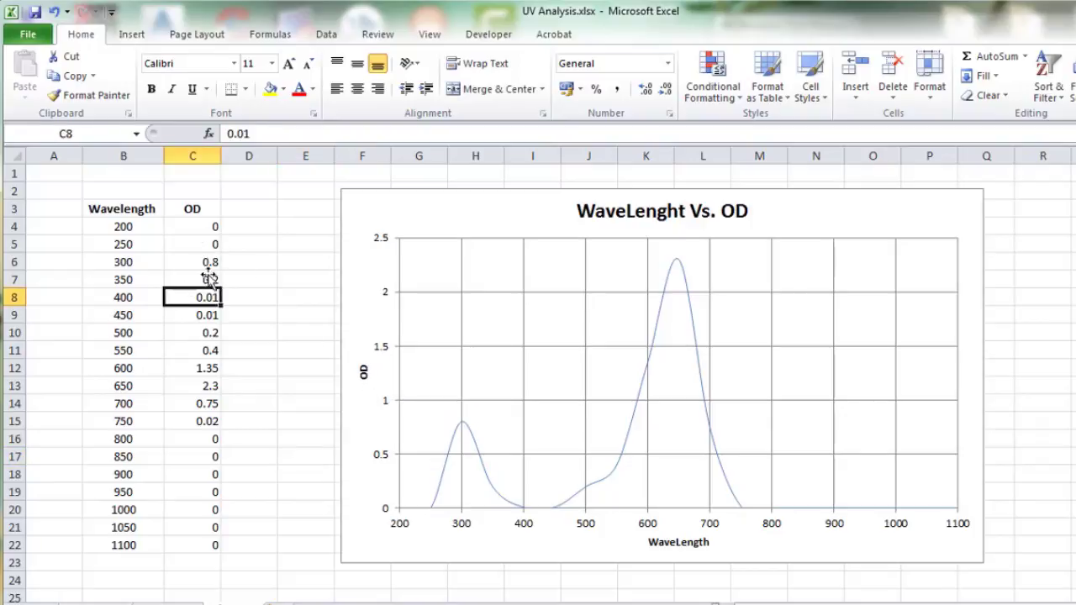
{"action": "left_click", "coordinate": [199, 239]}
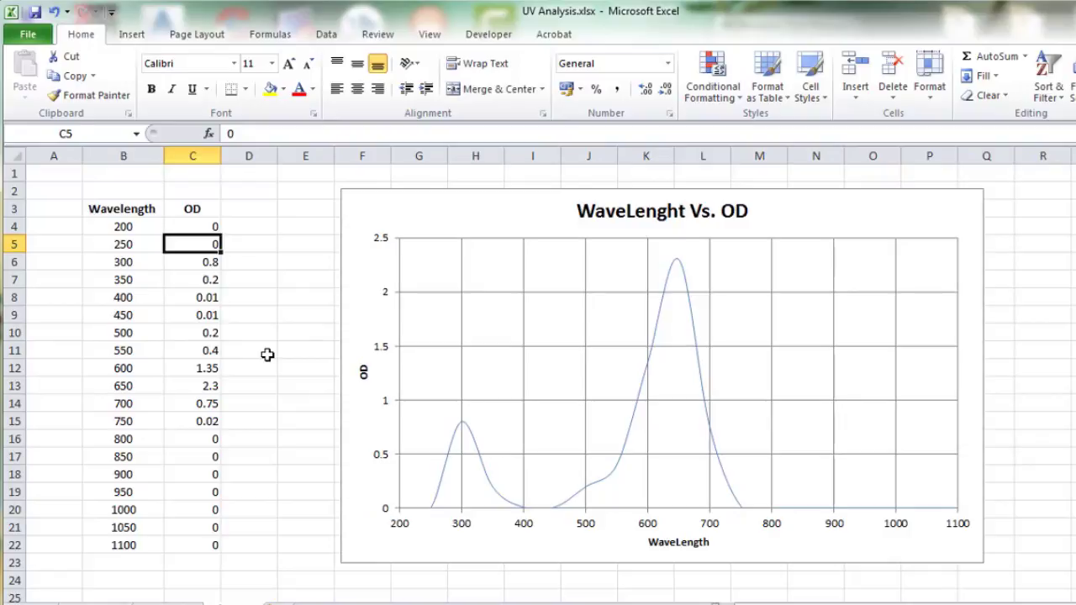
{"action": "key", "text": "Down"}
{"action": "type", "text": ".2"}
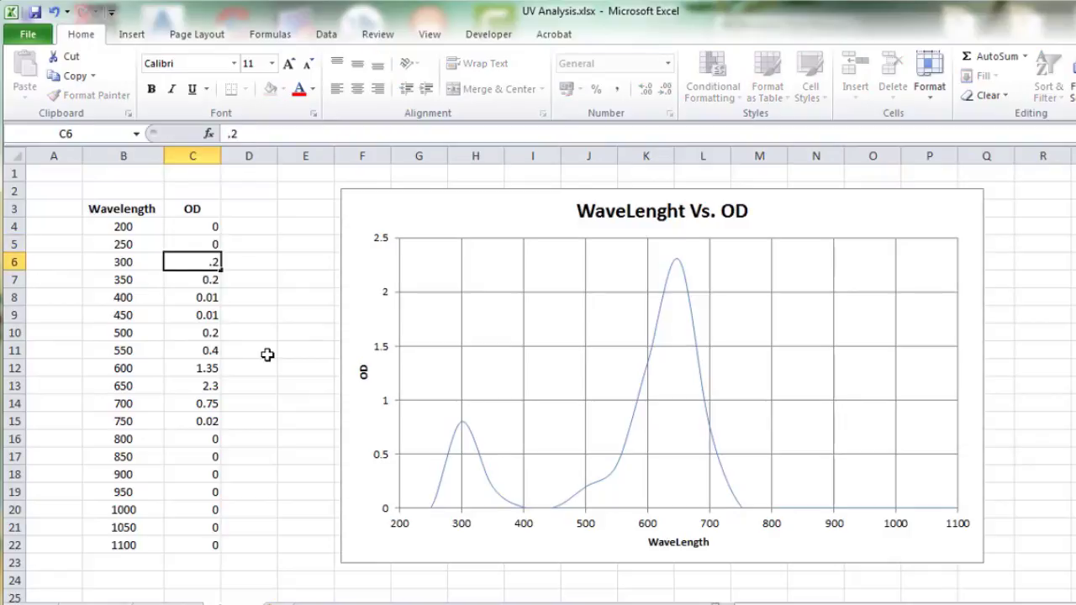
{"action": "key", "text": "Down"}
{"action": "key", "text": "Down"}
{"action": "key", "text": "Up"}
{"action": "type", "text": "."}
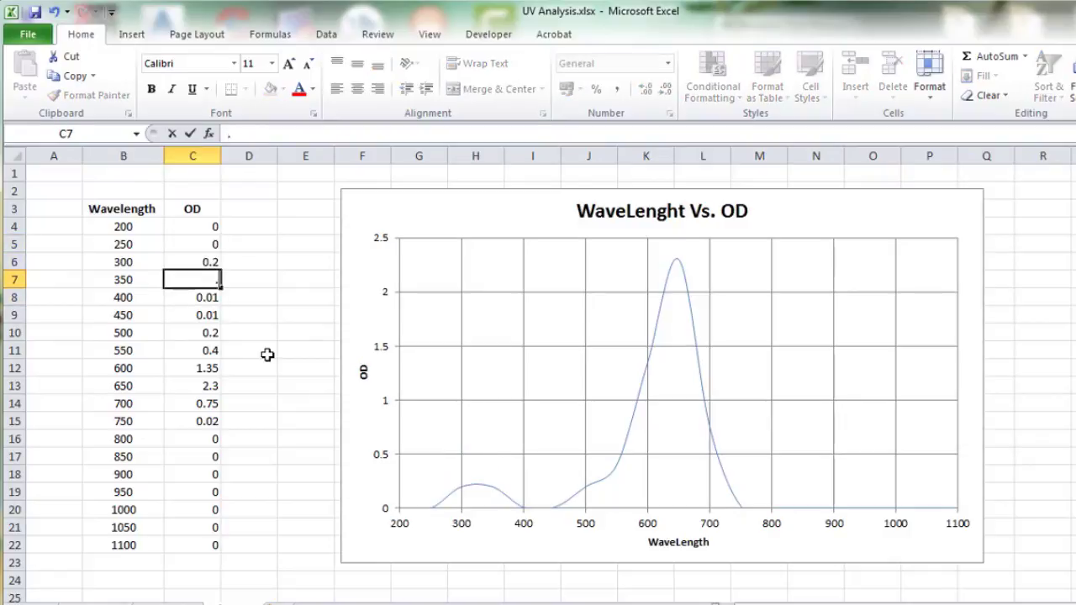
{"action": "type", "text": "5"}
{"action": "key", "text": "Return"}
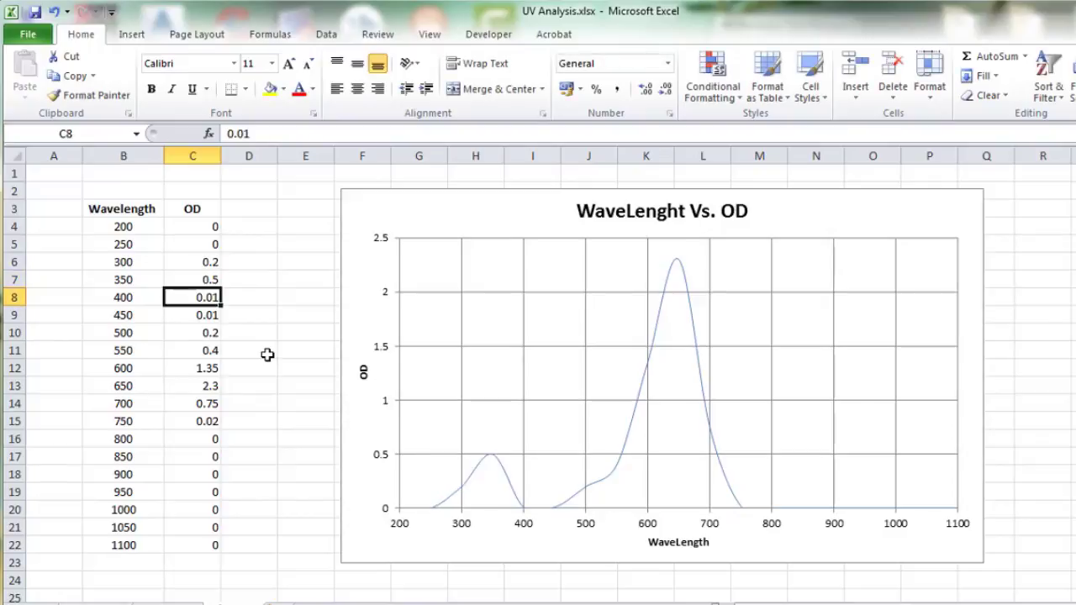
{"action": "type", "text": ".7"}
{"action": "key", "text": "Return"}
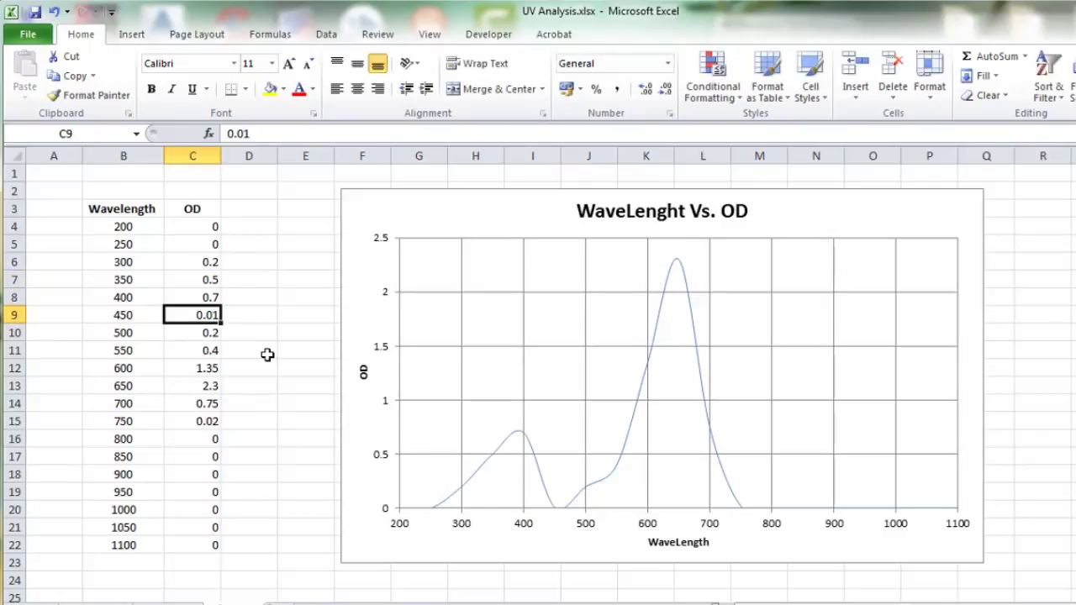
{"action": "type", "text": ".88"}
{"action": "key", "text": "Return"}
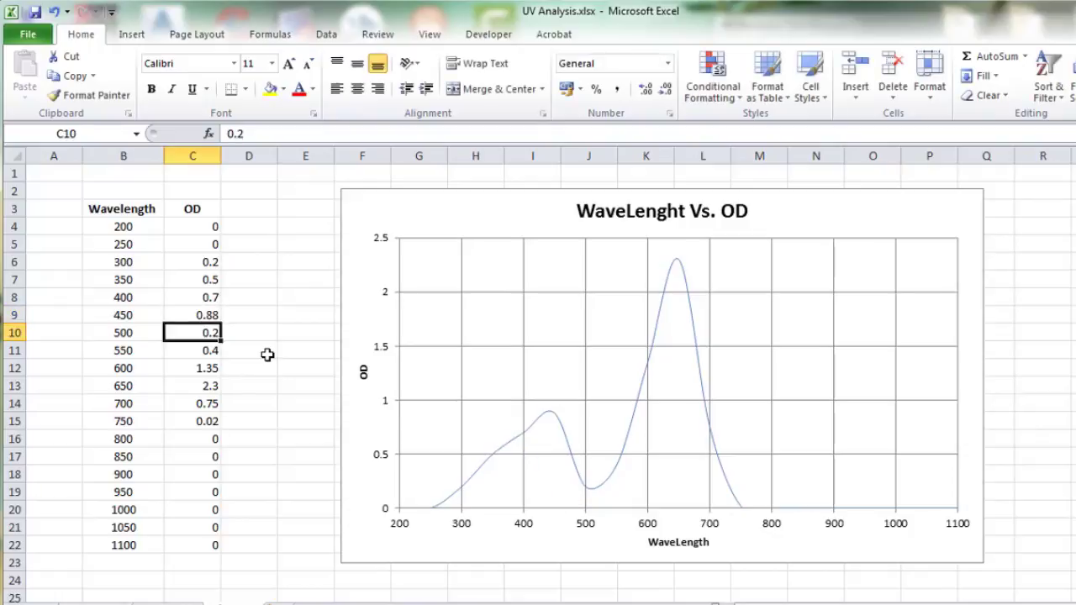
Step: Change the OD value at 500 nm from 0.2 to 1.1
{"action": "type", "text": ".2"}
{"action": "key", "text": "Return"}
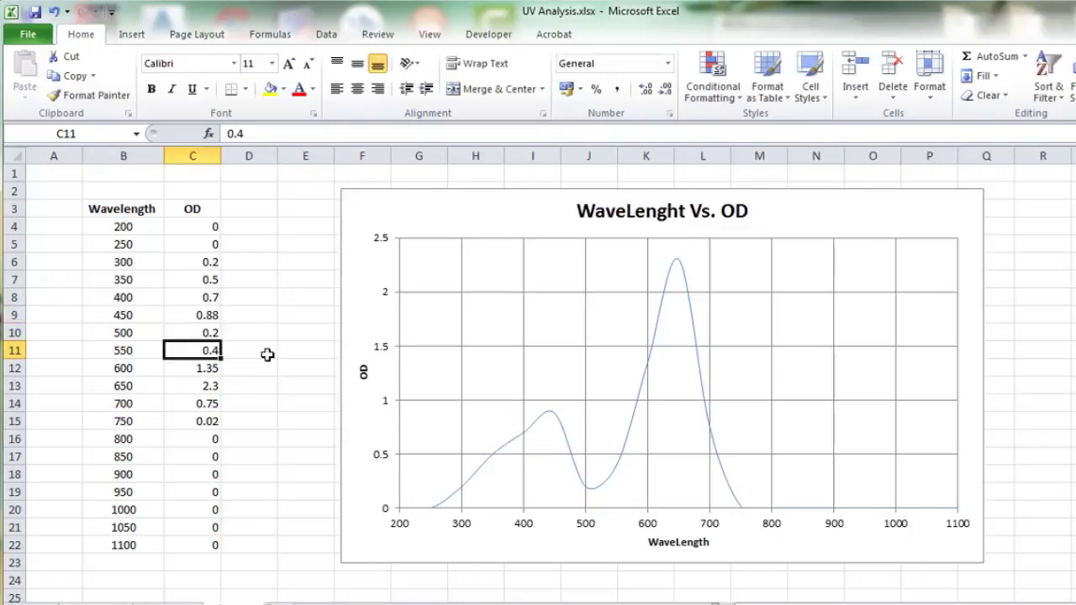
{"action": "key", "text": "Up"}
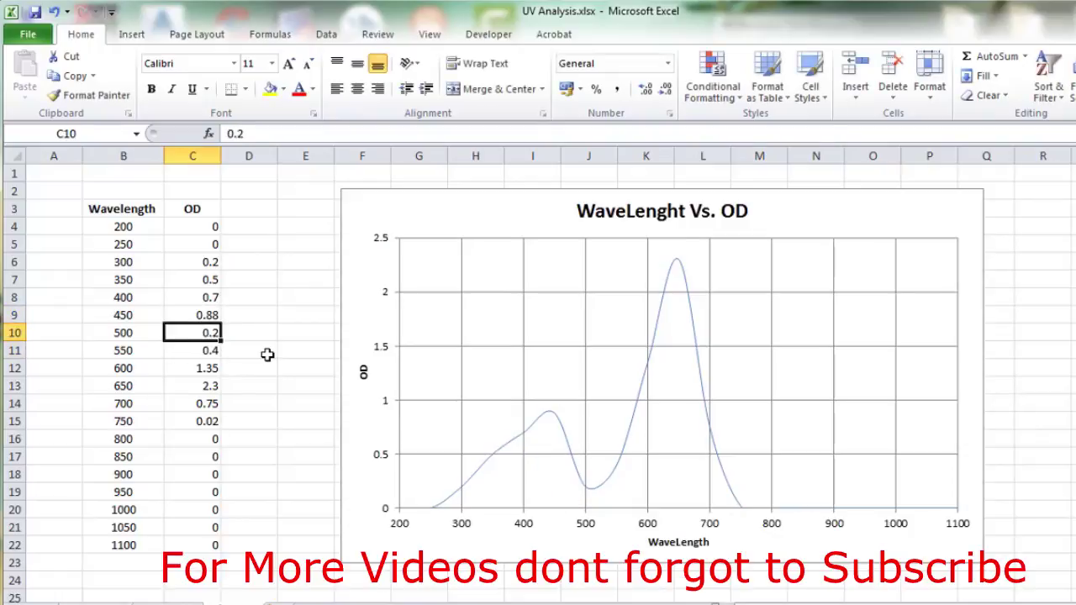
{"action": "key", "text": "Up"}
{"action": "key", "text": "Up"}
{"action": "key", "text": "Up"}
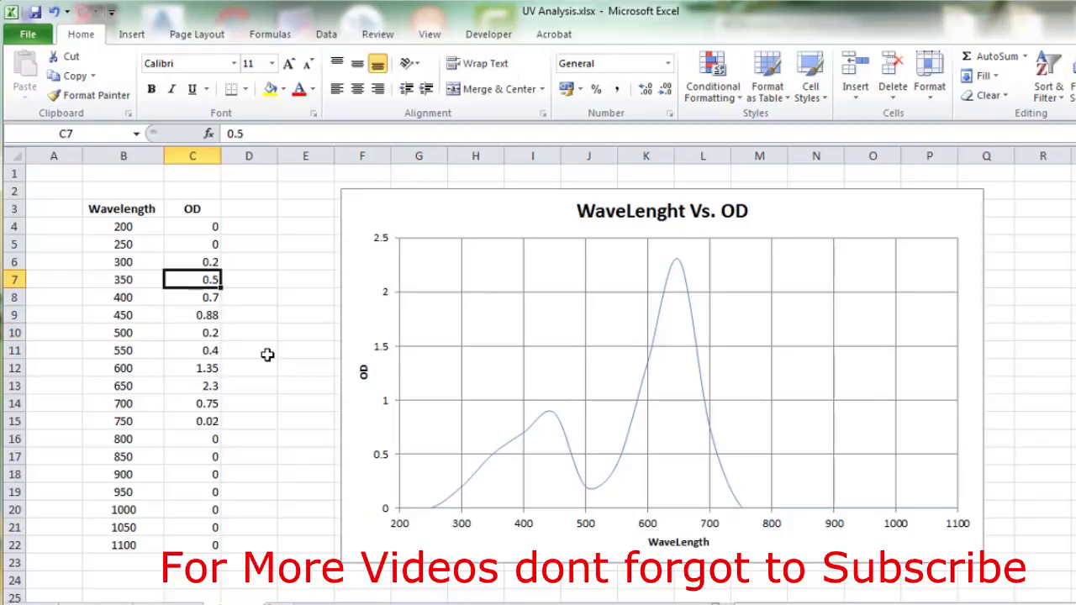
{"action": "key", "text": "Down"}
{"action": "key", "text": "Down"}
{"action": "key", "text": "Down"}
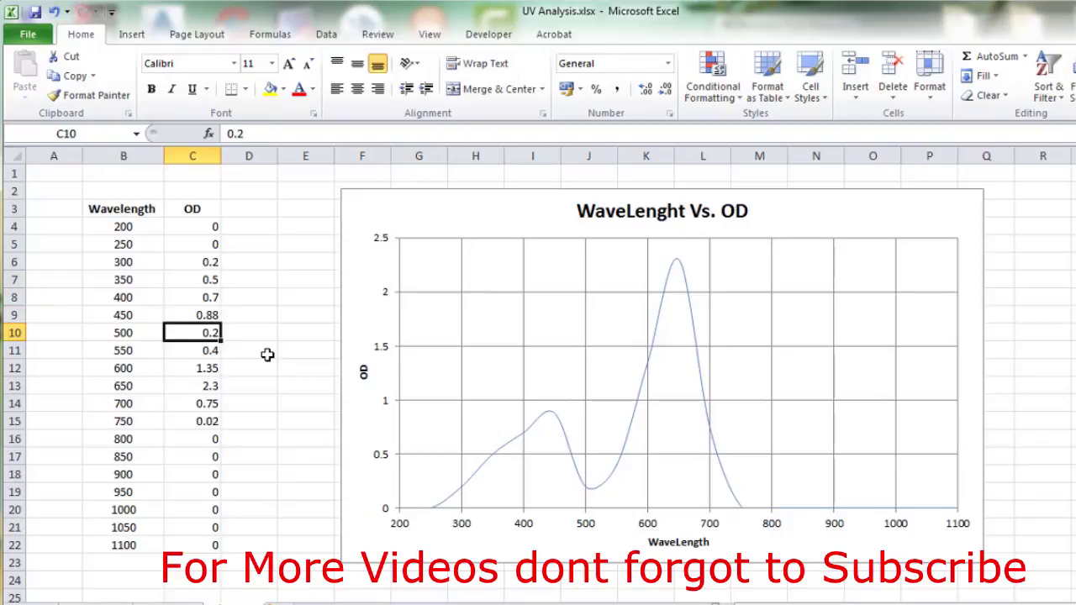
{"action": "type", "text": "1.1"}
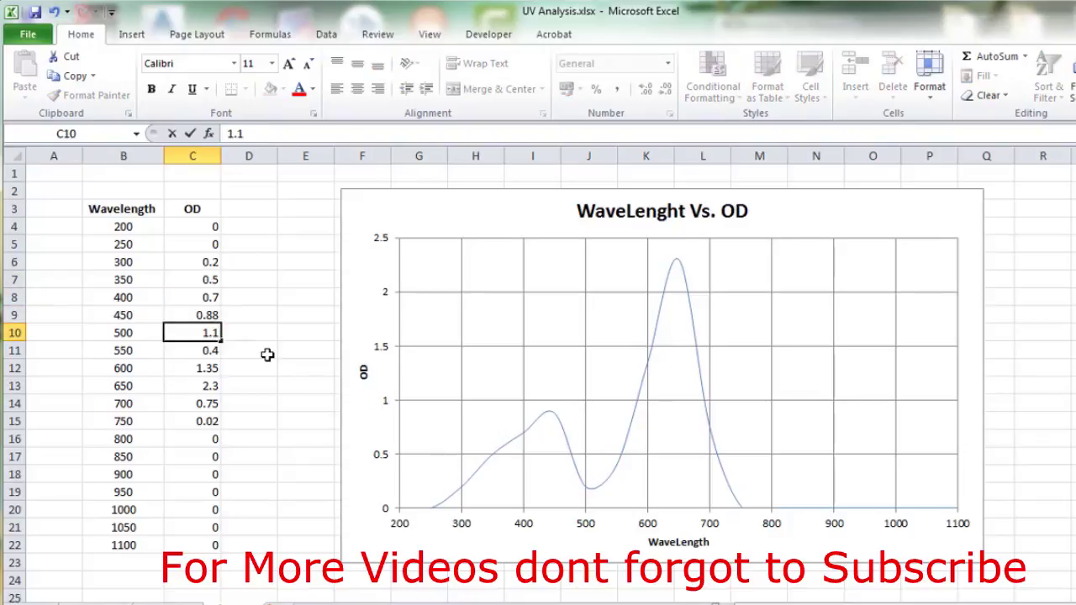